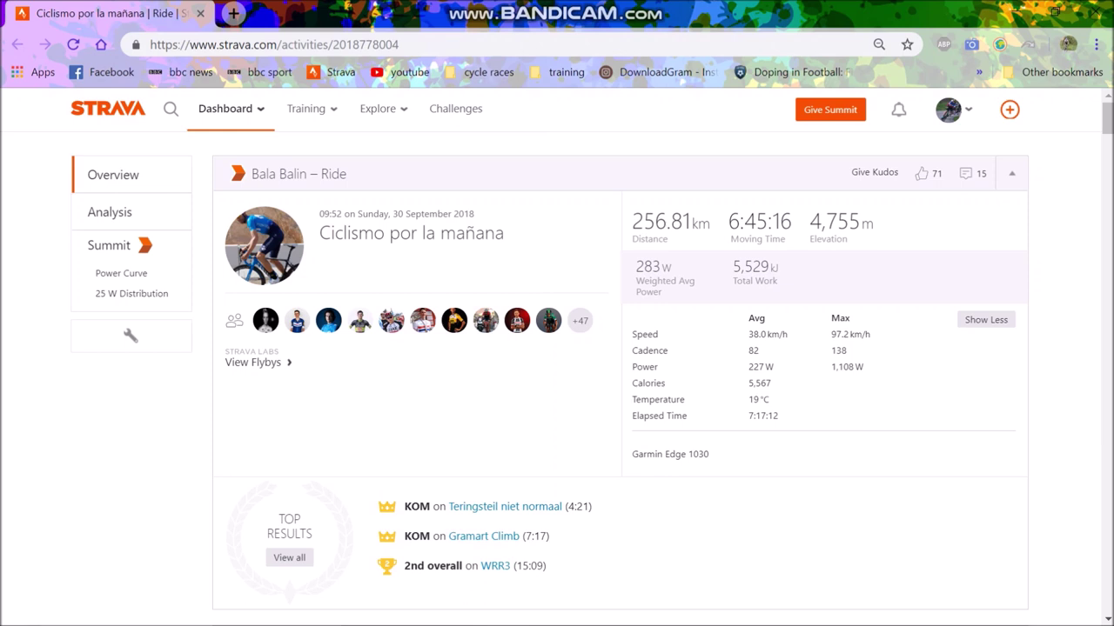
# - Highlight the date, title and start time of the ride on its overview page
pyautogui.moveTo(356, 214); pyautogui.dragTo(506, 235)
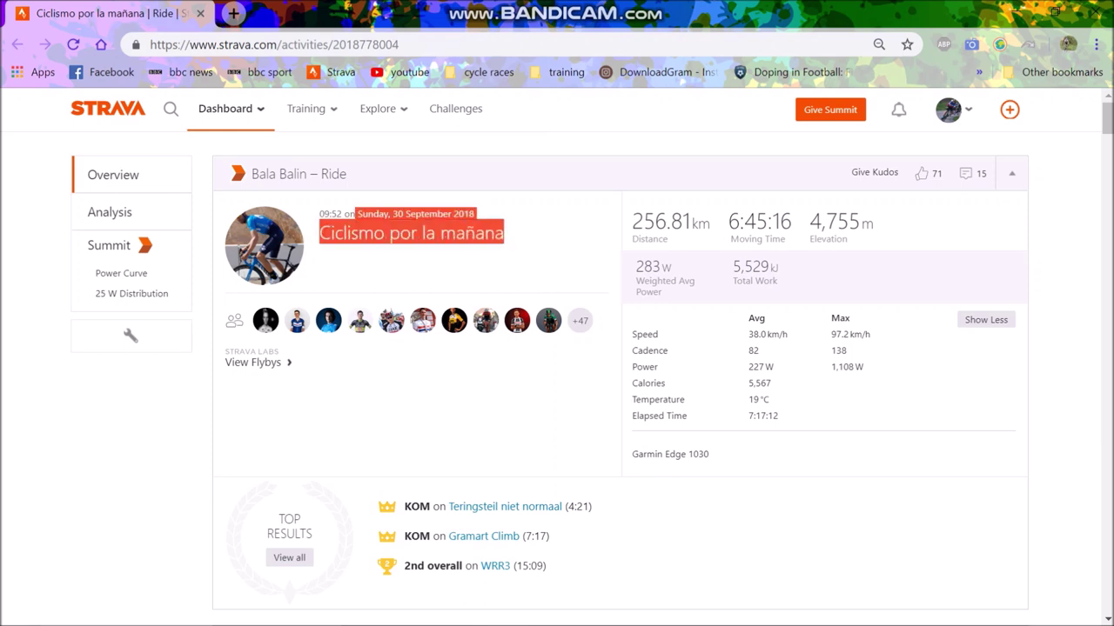
pyautogui.click(514, 238)
pyautogui.moveTo(324, 214); pyautogui.dragTo(337, 214)
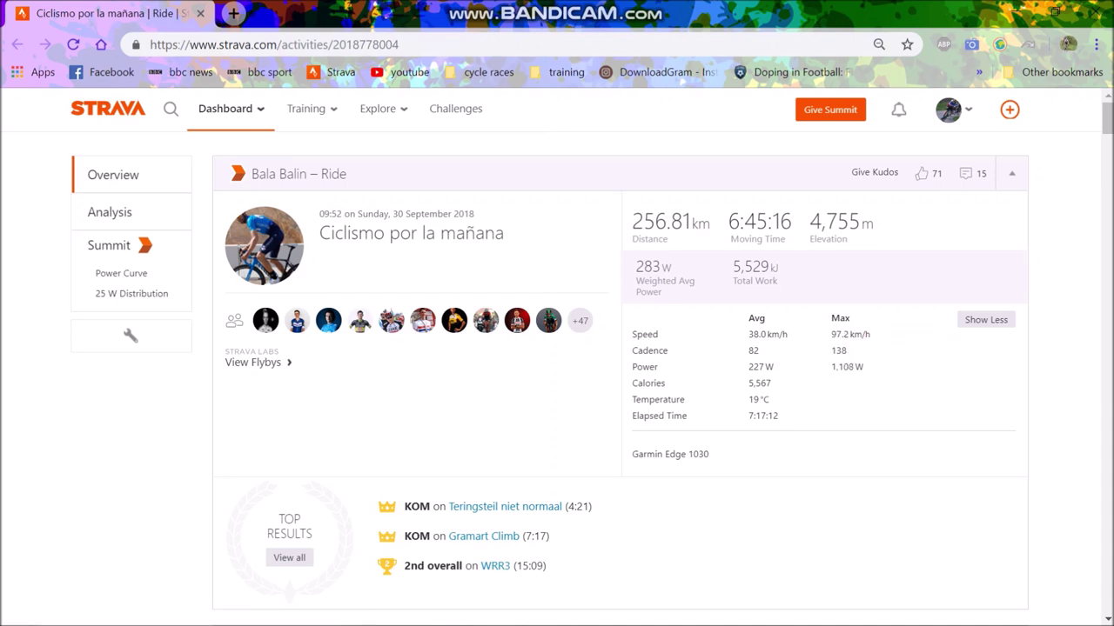
# - Open the ride's analysis and bring the elevation profile and performance charts into full view
pyautogui.click(110, 212)
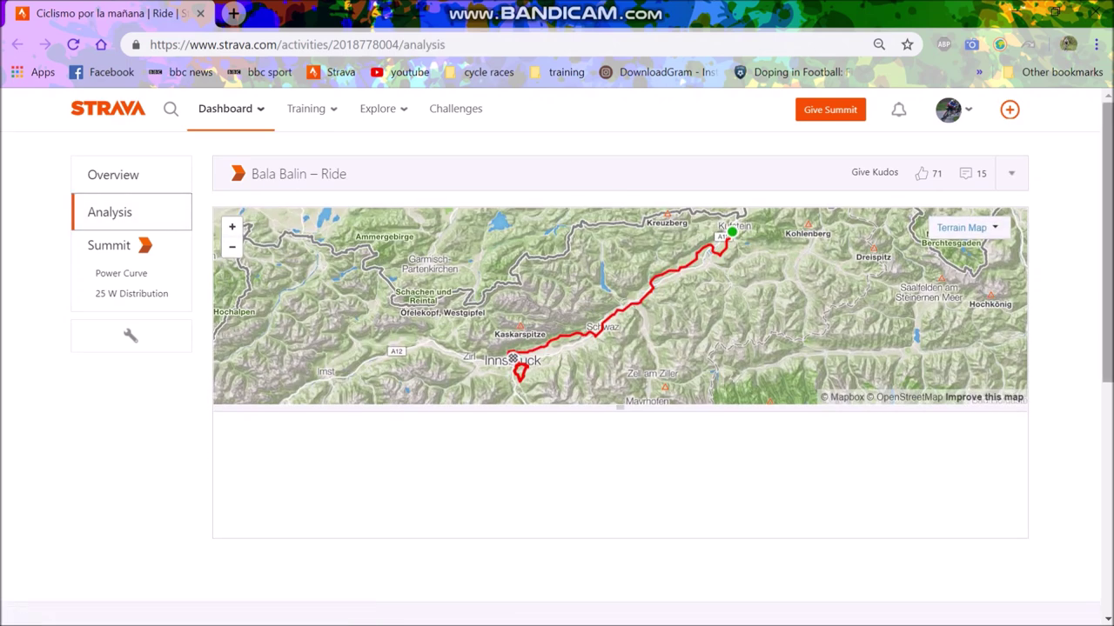
pyautogui.scroll(-1, 556, 348)
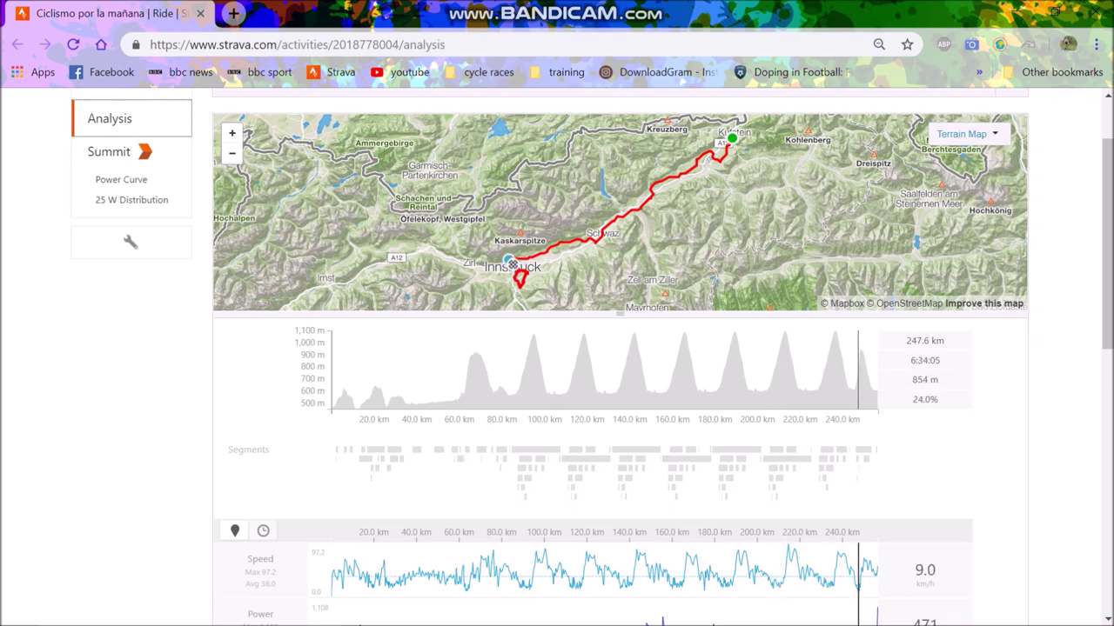
pyautogui.moveTo(1108, 278); pyautogui.dragTo(1108, 340)
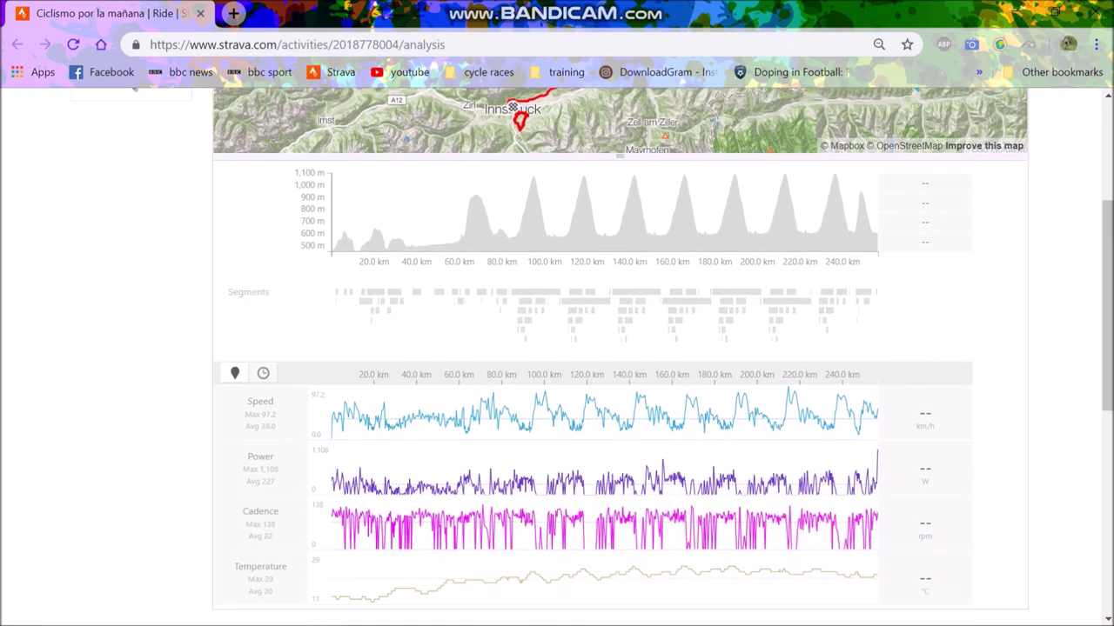
# - Examine the data for the first 65.0 km and for the Mairbach Climb segment, clearing the selection after each
pyautogui.moveTo(468, 478); pyautogui.dragTo(331, 478)
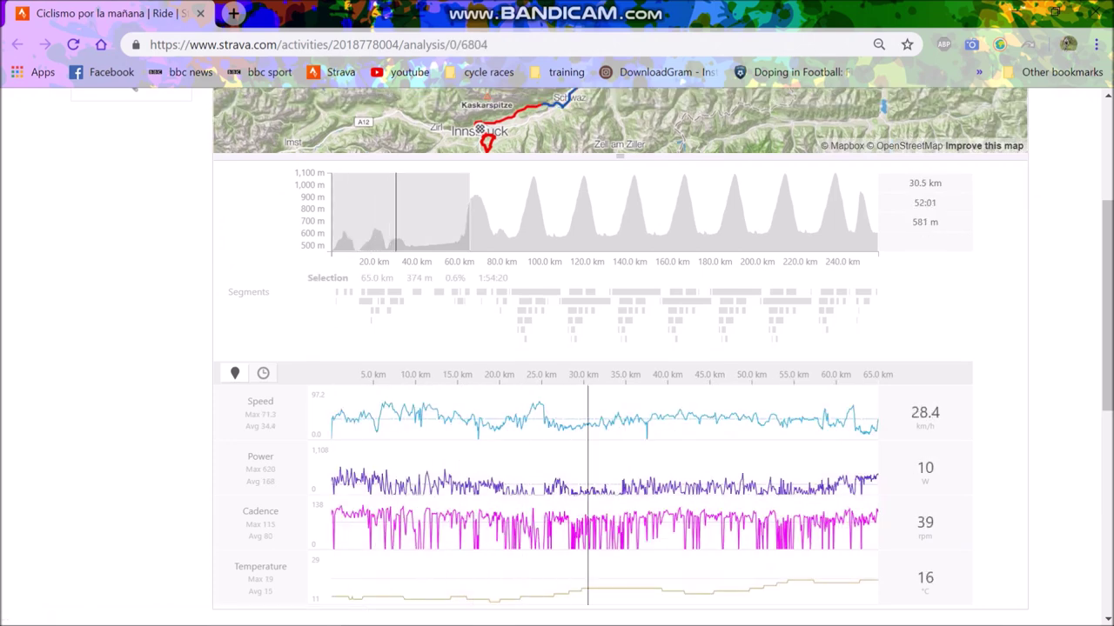
pyautogui.click(453, 214)
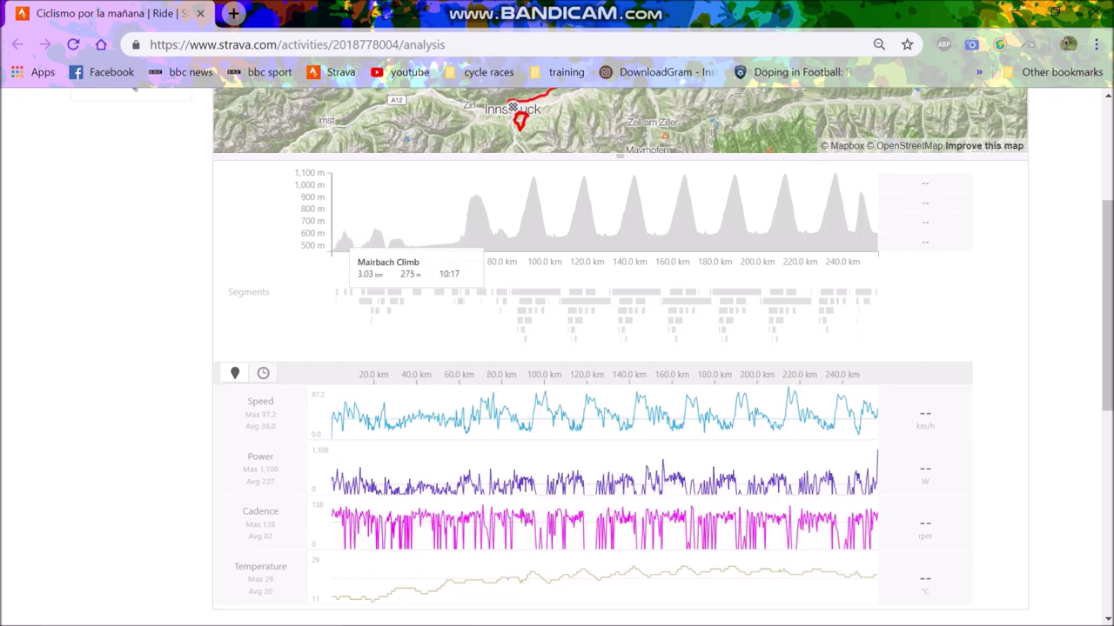
pyautogui.click(466, 293)
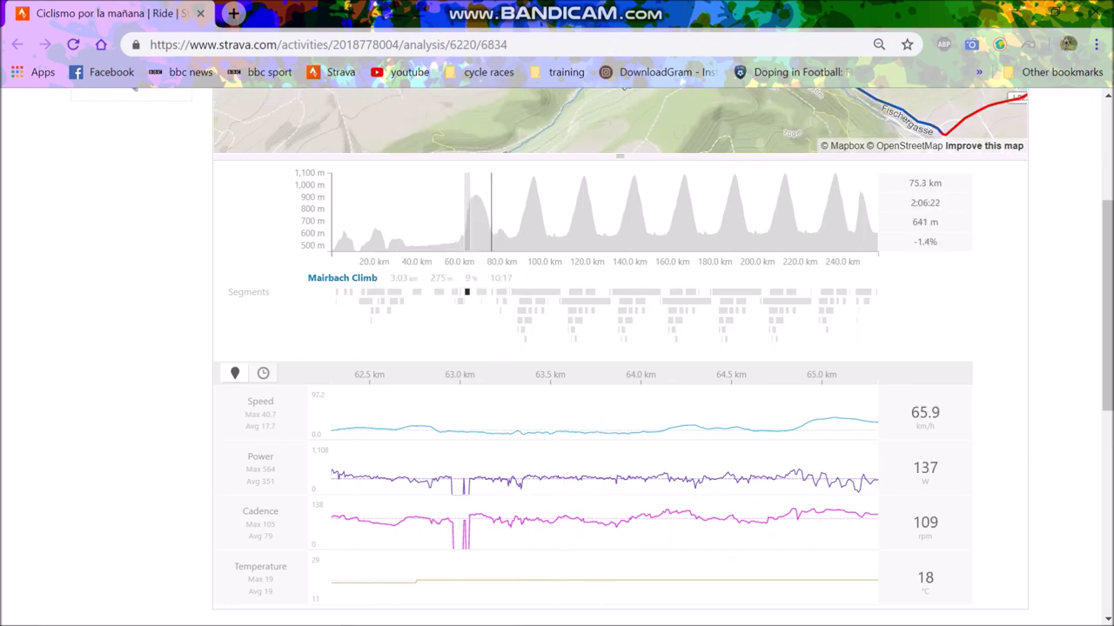
pyautogui.click(494, 218)
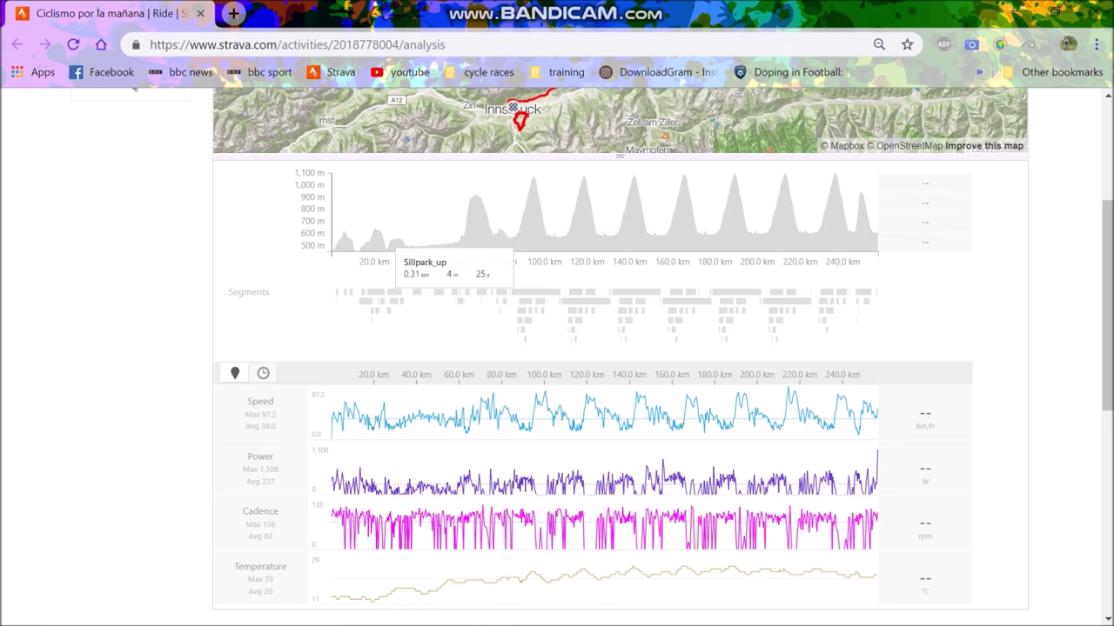
# - Examine all seven STRA - WM - innsbruck2018.at climb efforts in lap order, finishing with the selection cleared
pyautogui.click(525, 302)
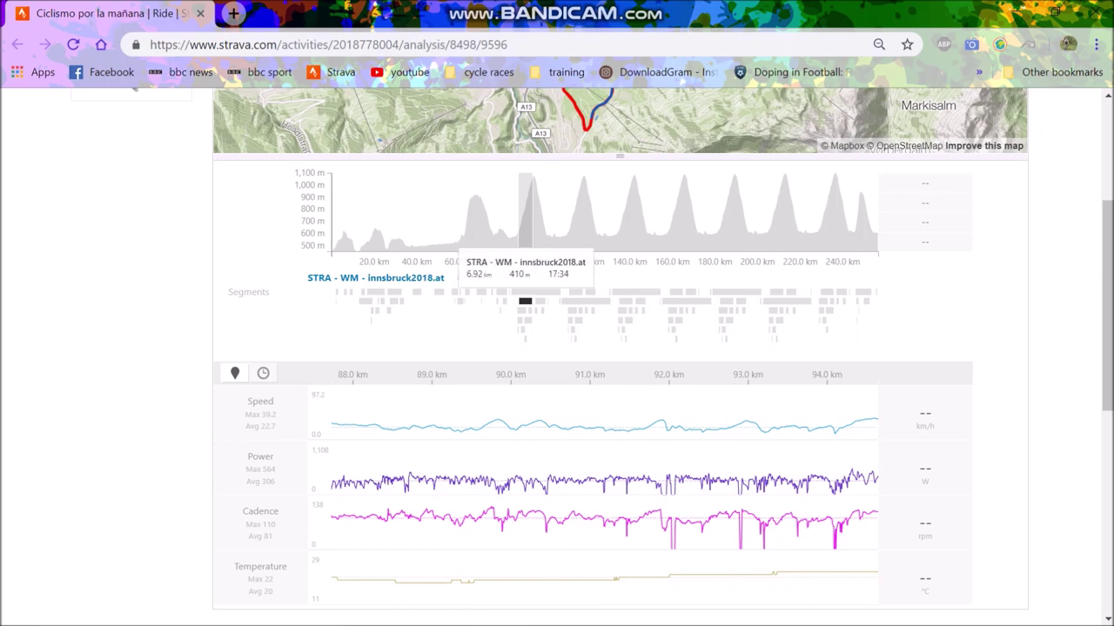
pyautogui.click(575, 293)
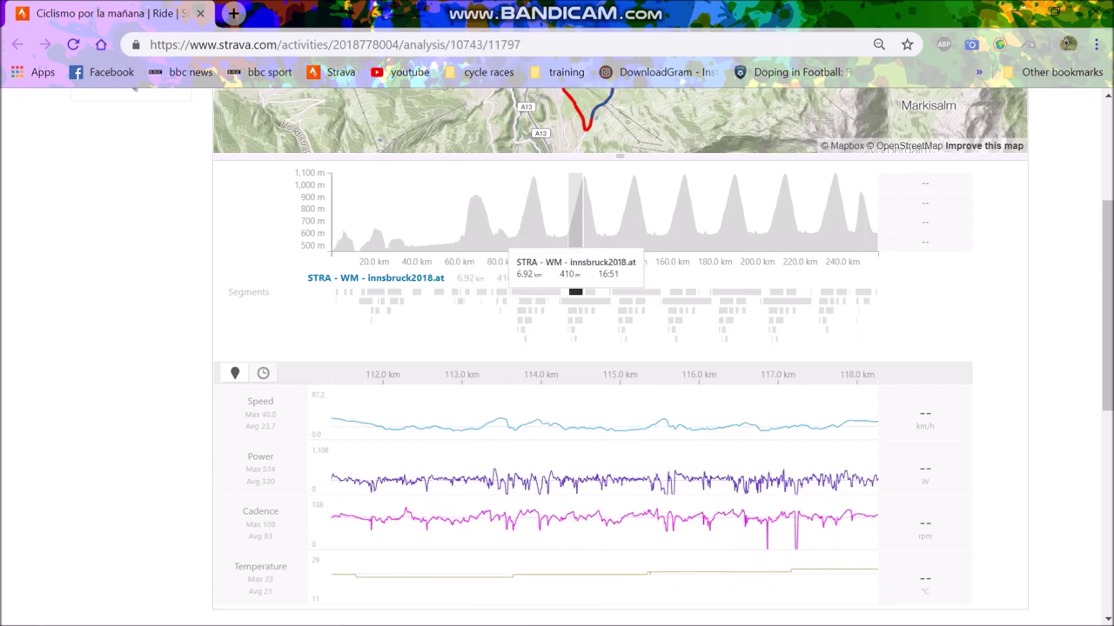
pyautogui.click(625, 301)
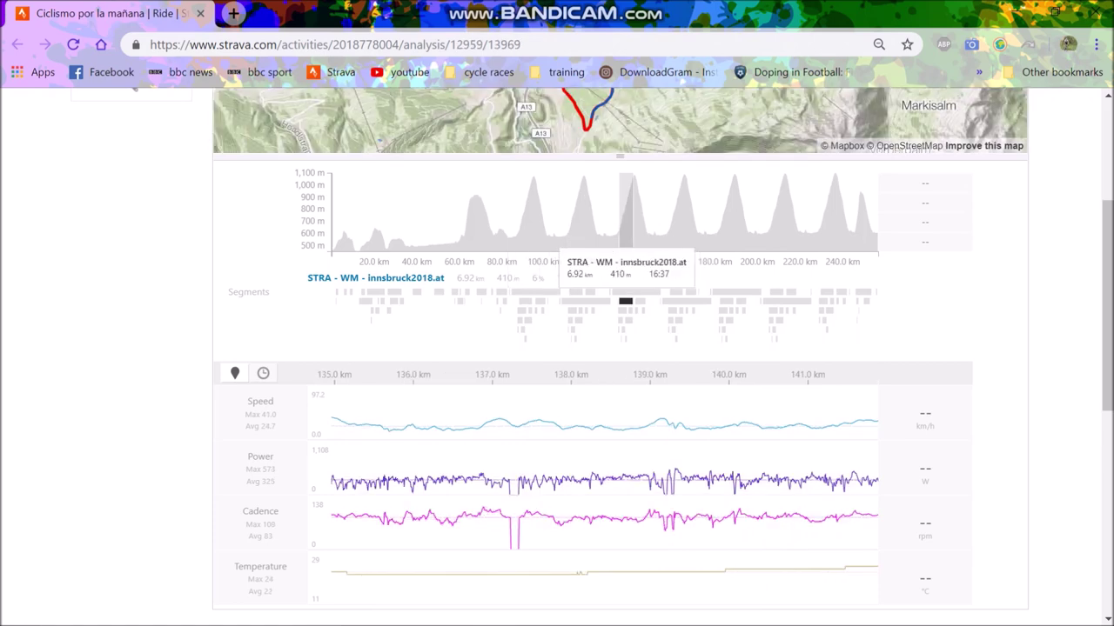
pyautogui.click(676, 293)
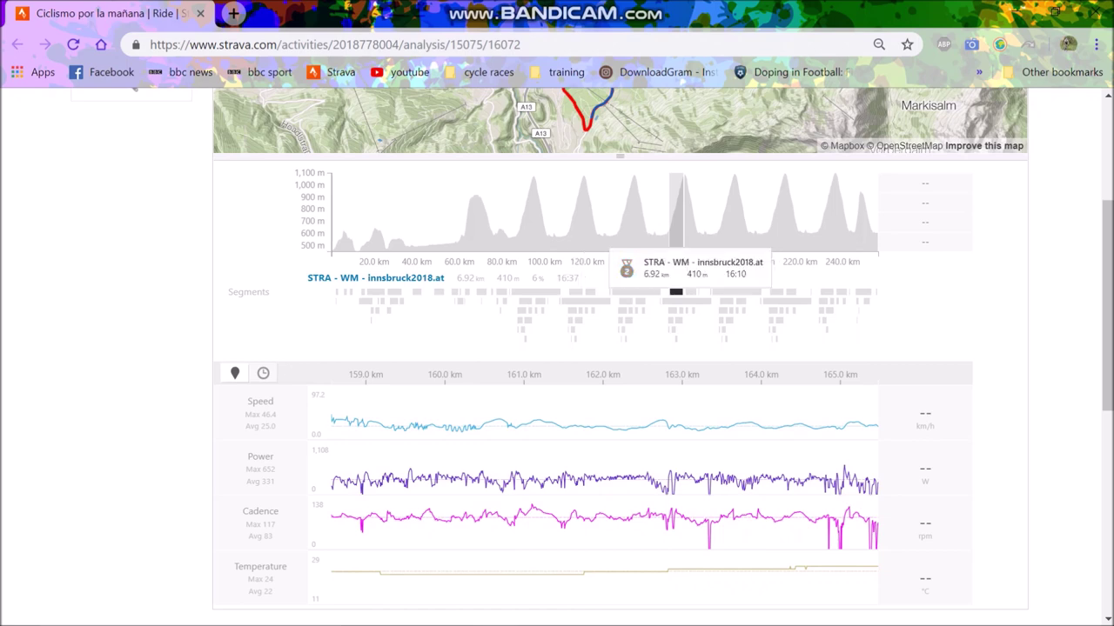
pyautogui.click(727, 301)
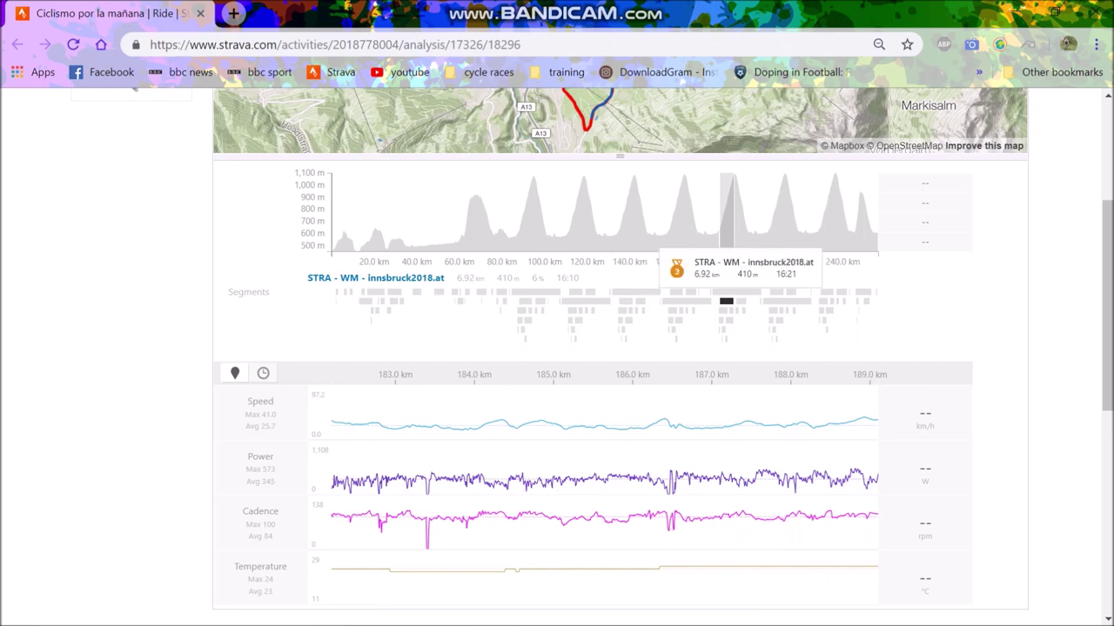
pyautogui.click(776, 292)
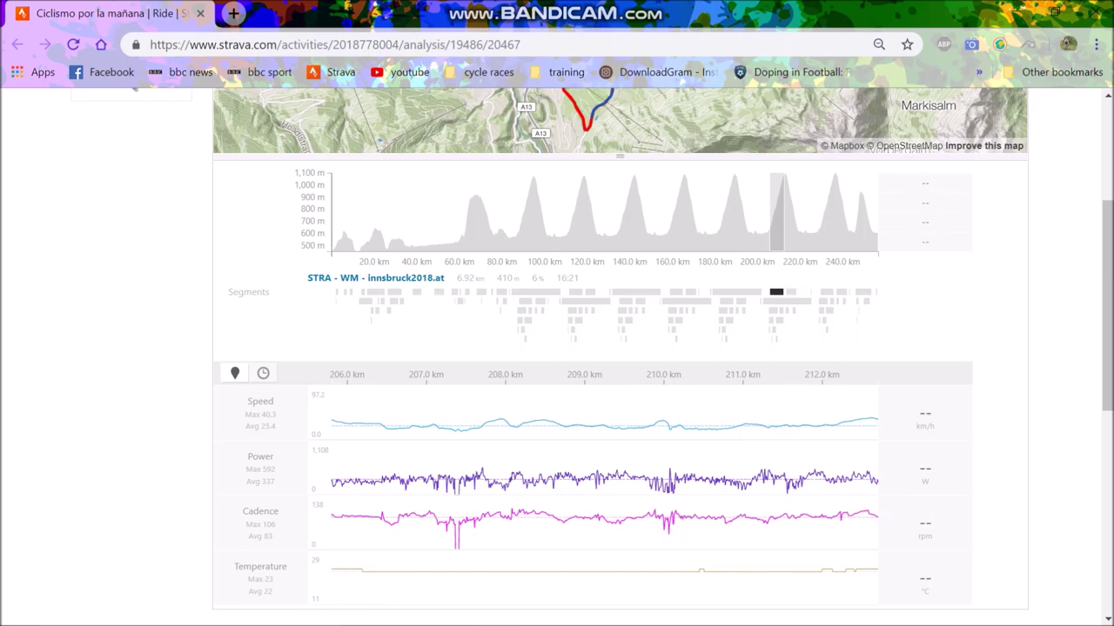
pyautogui.click(827, 293)
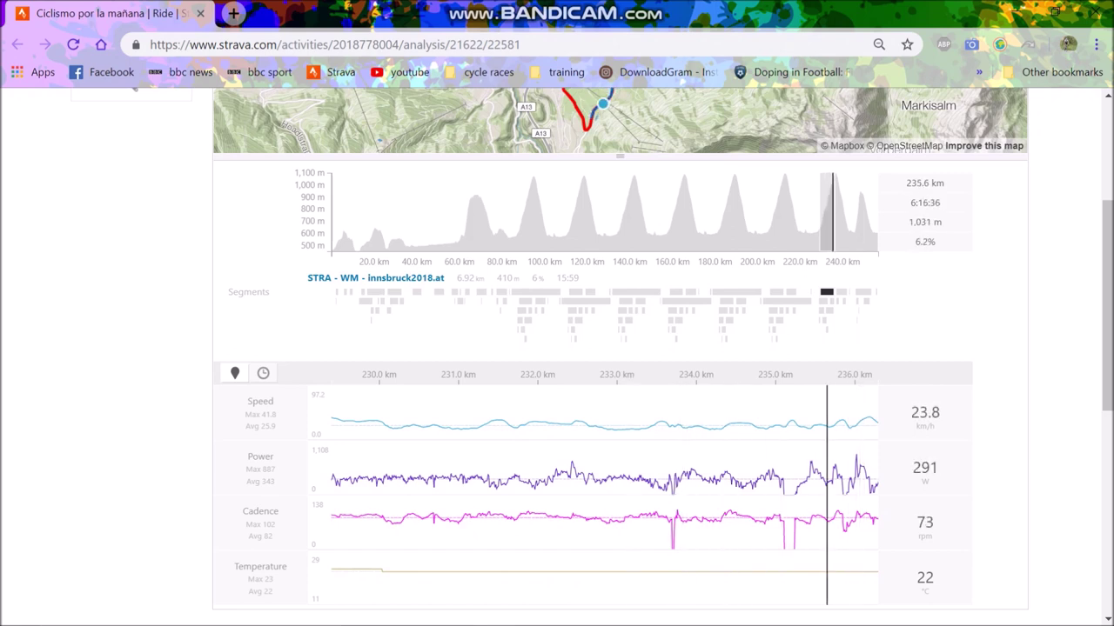
pyautogui.click(833, 218)
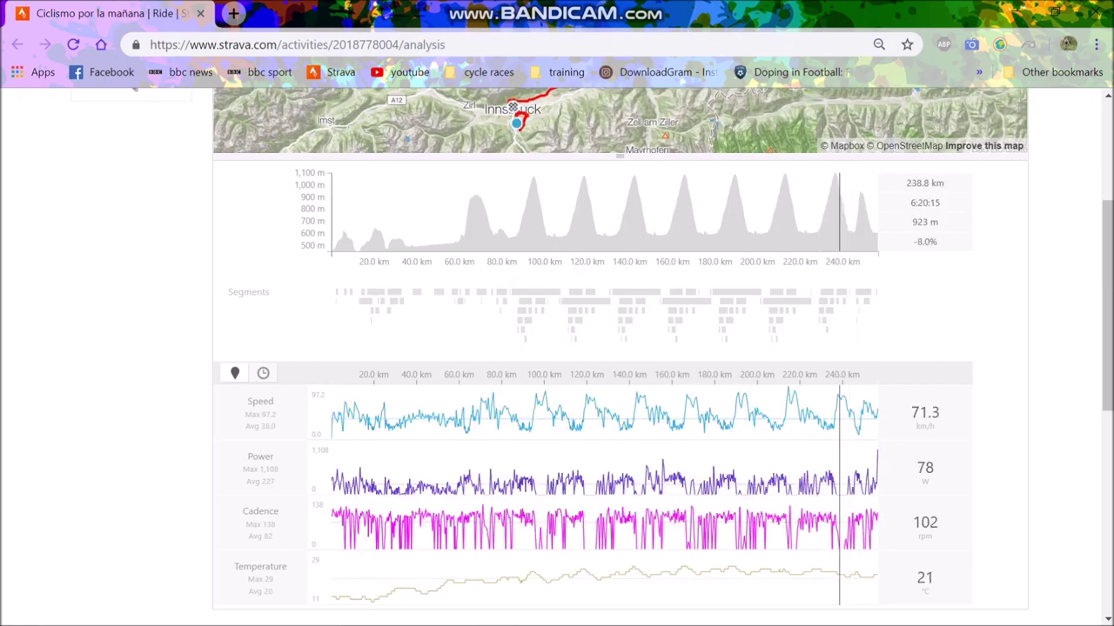
# - Examine the charts of the Igls go down Quicky, WRR3 and Gramart Climb segments in turn, and clear the selection
pyautogui.click(843, 301)
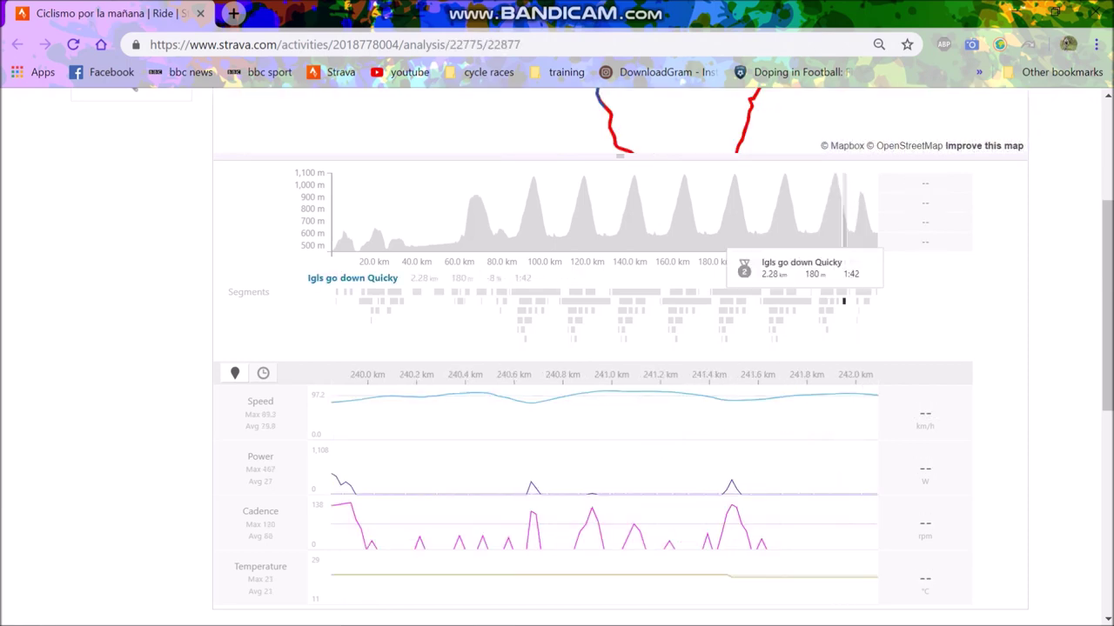
pyautogui.press('Escape')
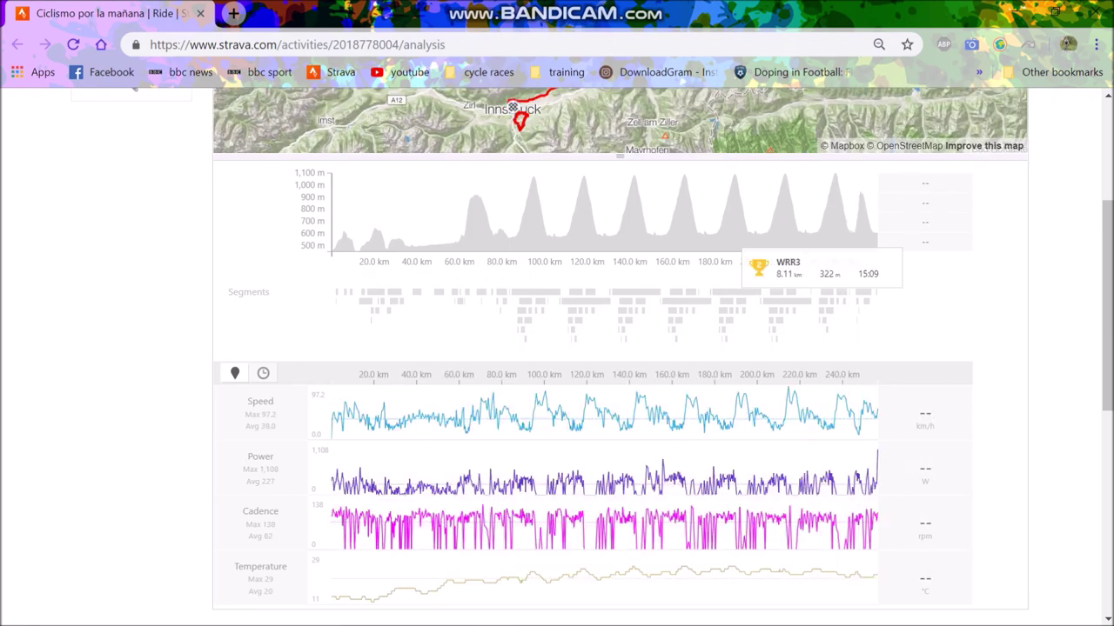
pyautogui.click(863, 292)
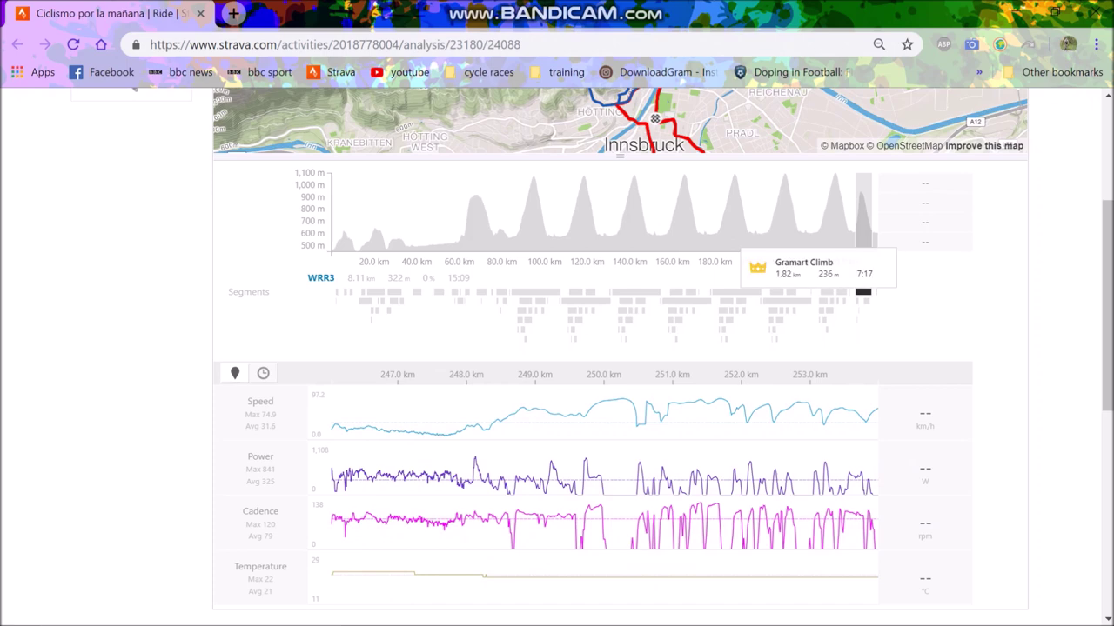
pyautogui.click(858, 301)
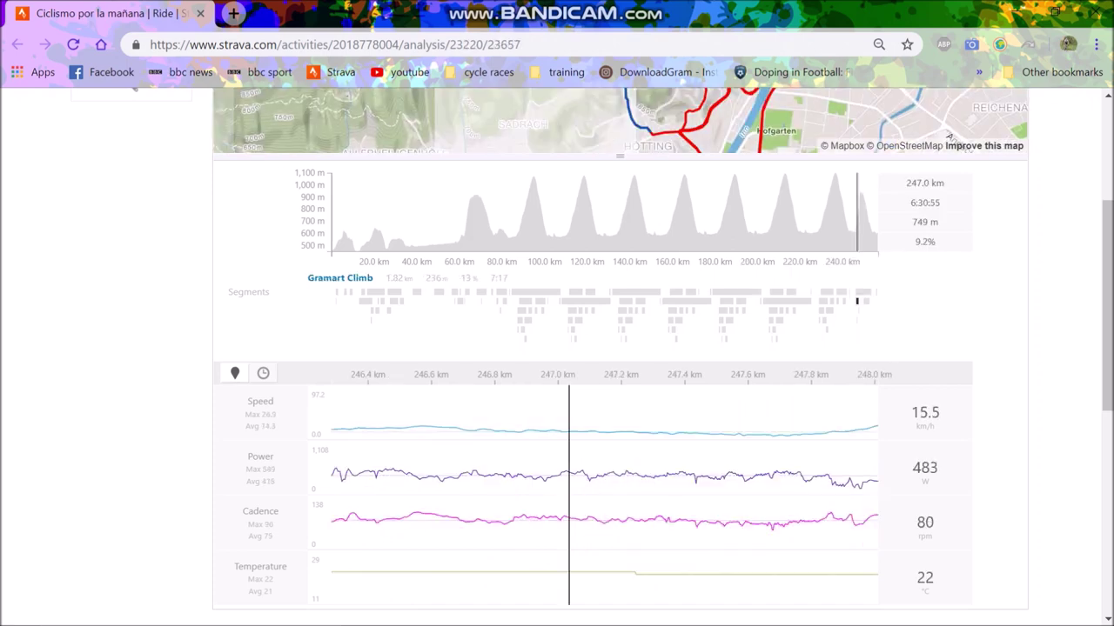
pyautogui.click(768, 426)
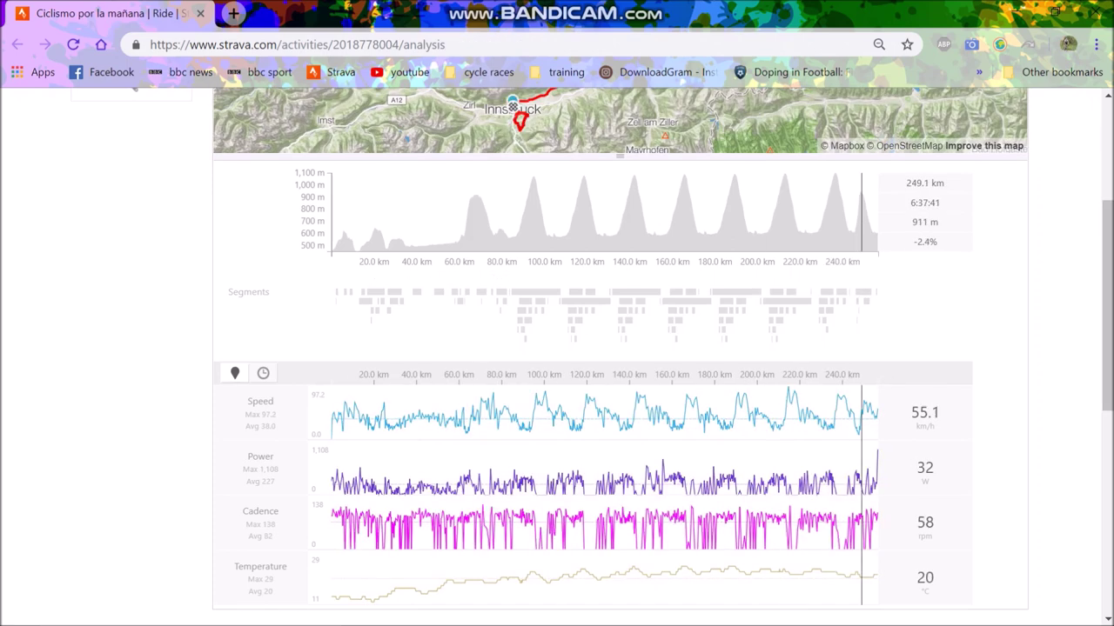
# - Isolate a 4.8 km stretch around the final climb, narrow it to the 2.1 km ascent, and clear the selection
pyautogui.moveTo(851, 426); pyautogui.dragTo(861, 426)
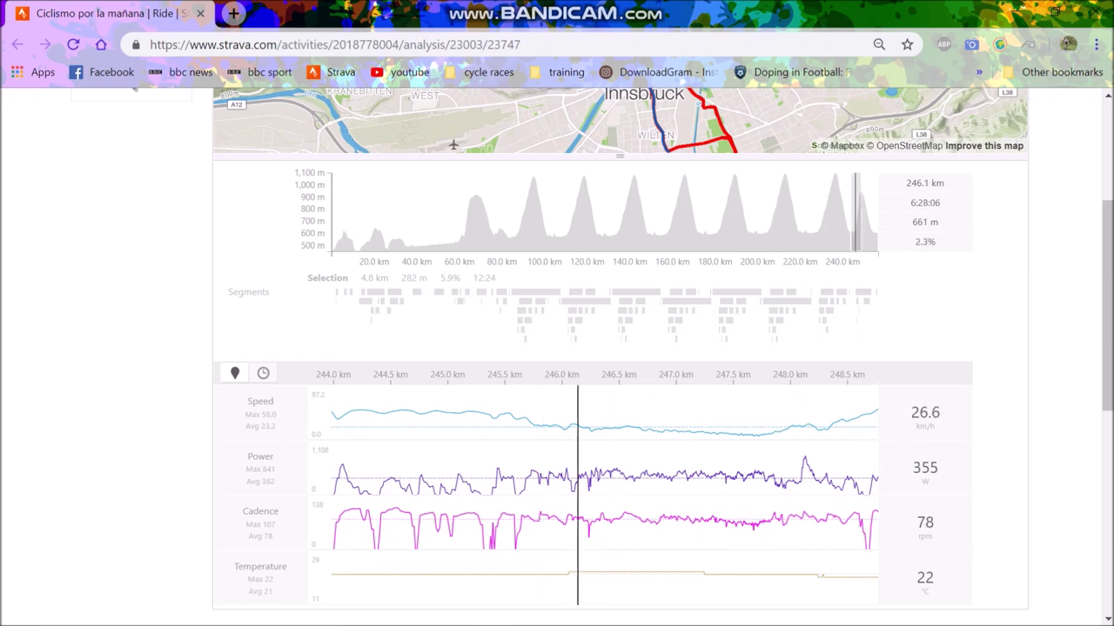
pyautogui.moveTo(577, 487); pyautogui.dragTo(825, 487)
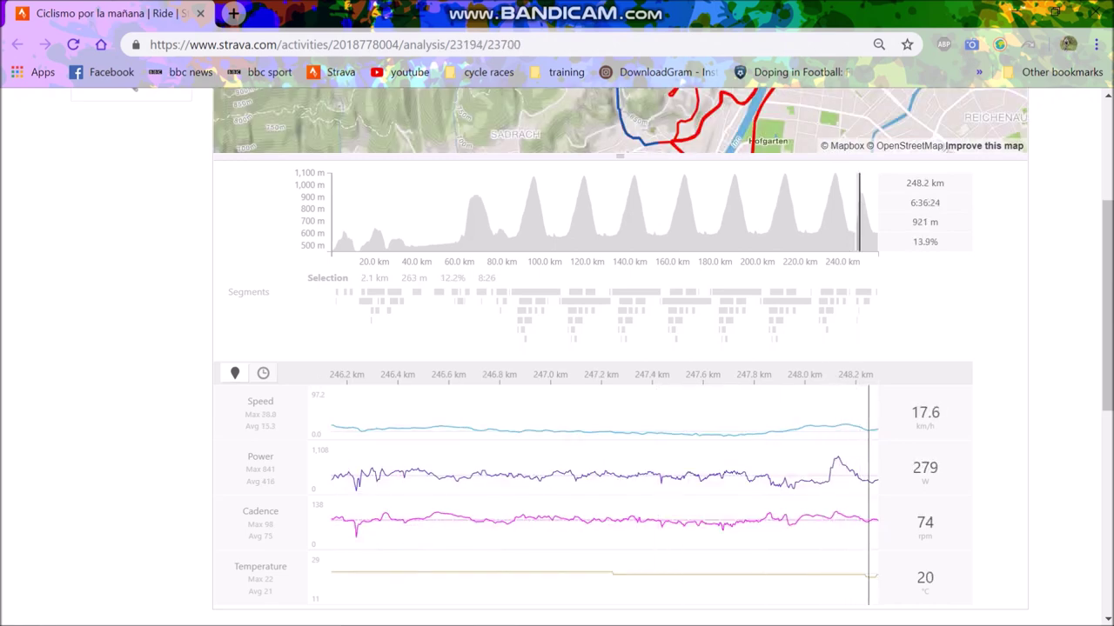
pyautogui.click(868, 487)
# - Isolate the last 7.3 km of the ride, narrow to a 17-second stretch near 253.6 km, and clear the selection
pyautogui.moveTo(862, 487); pyautogui.dragTo(879, 487)
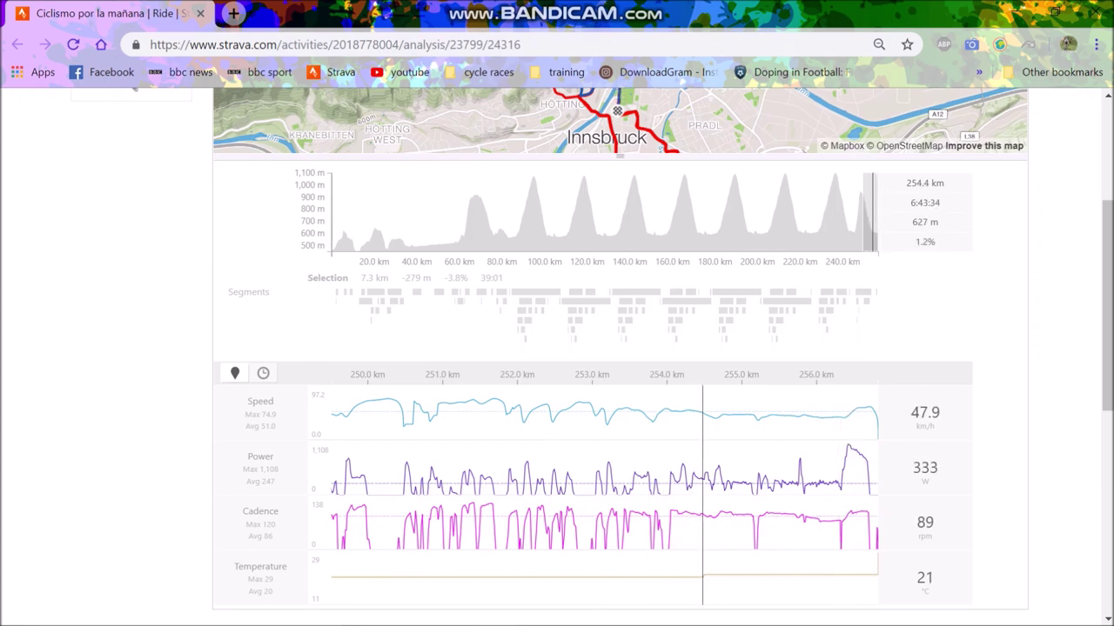
pyautogui.moveTo(633, 487); pyautogui.dragTo(649, 487)
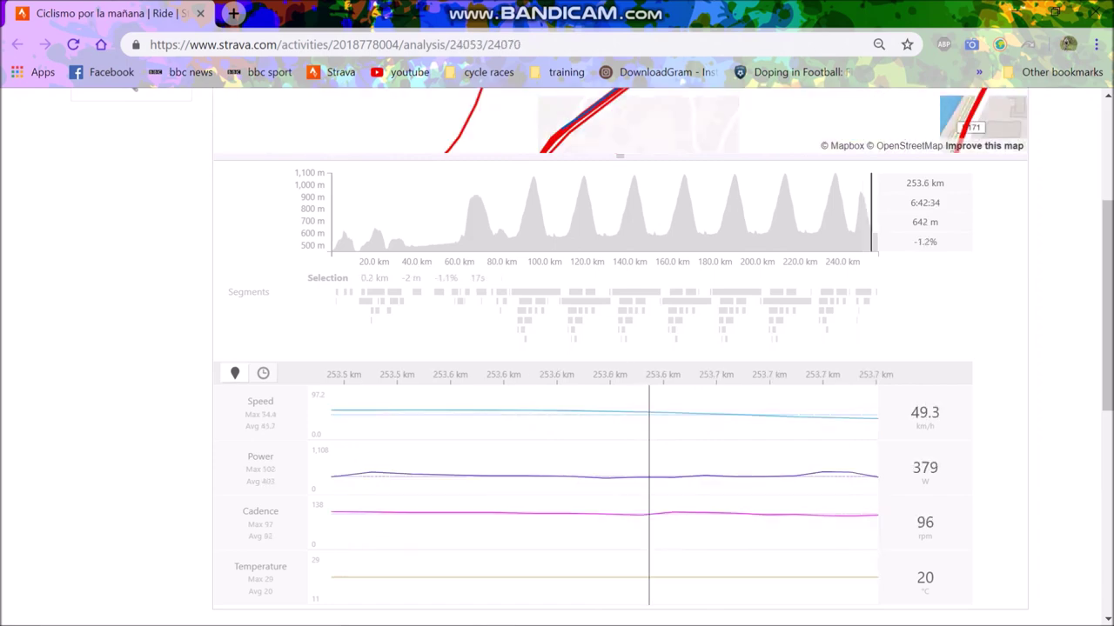
pyautogui.click(649, 487)
pyautogui.click(650, 487)
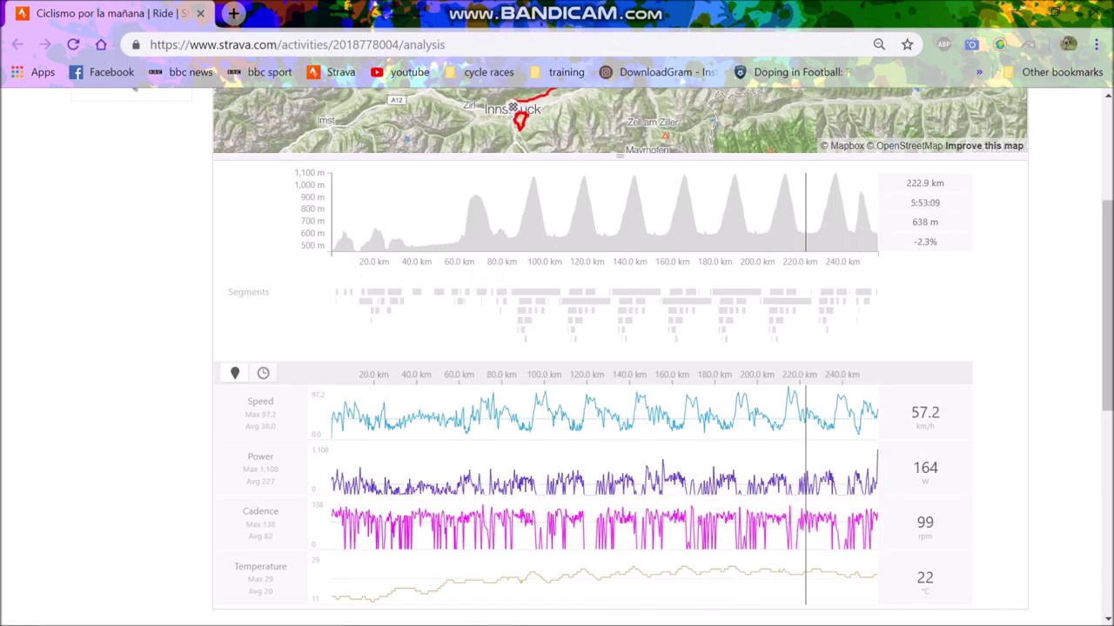
# - Select the last 11.0 km of the ride and narrow the range down to the 21-second finishing sprint
pyautogui.moveTo(856, 487); pyautogui.dragTo(879, 488)
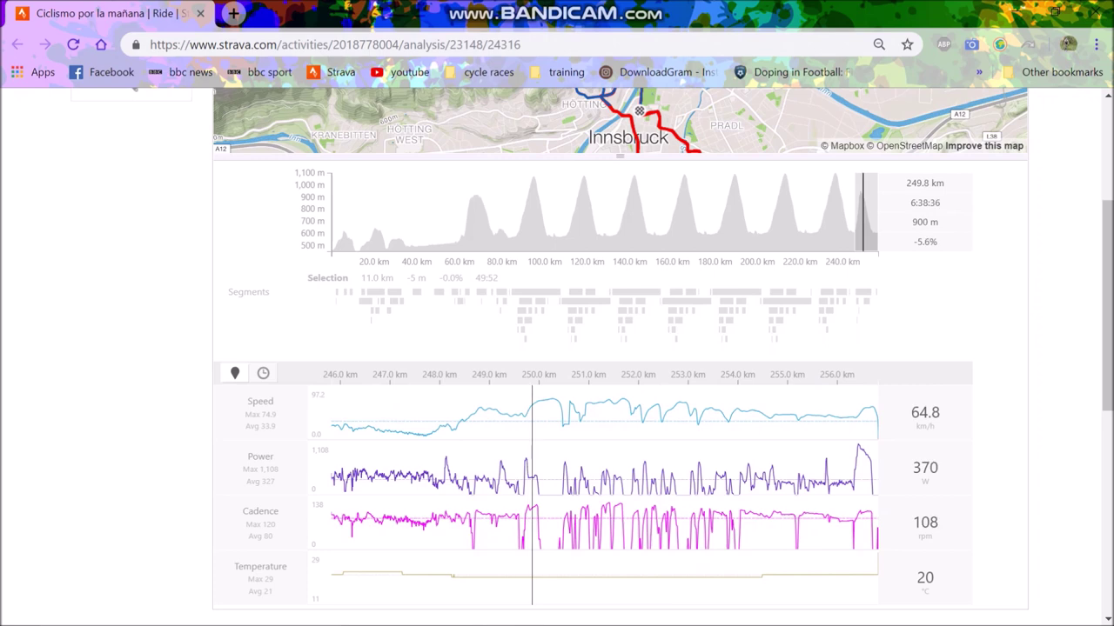
pyautogui.moveTo(531, 487); pyautogui.dragTo(877, 487)
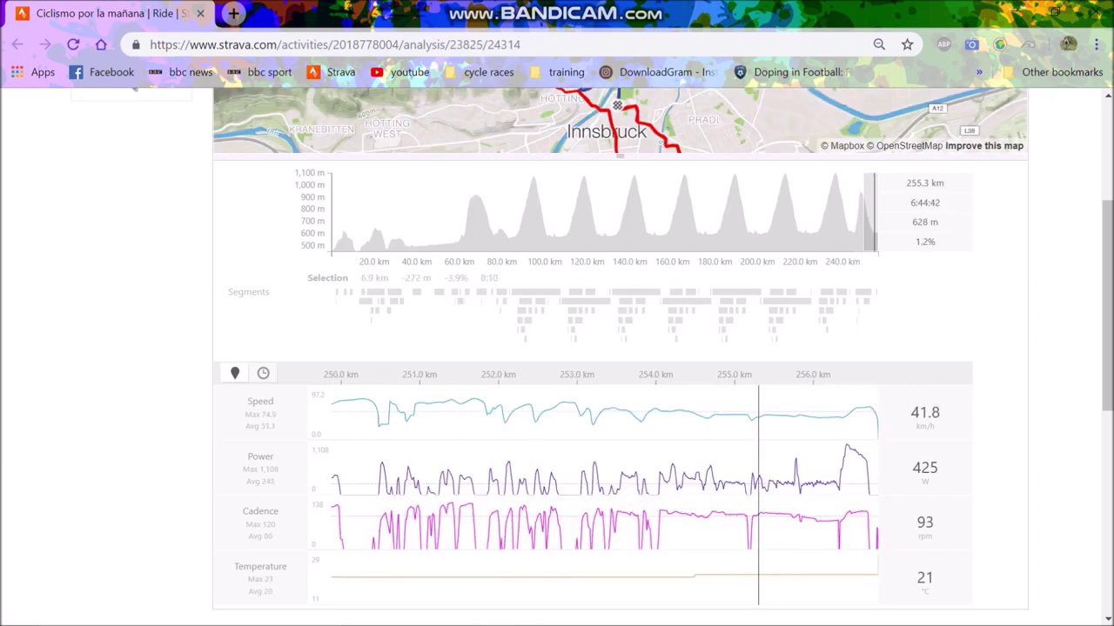
pyautogui.moveTo(839, 487); pyautogui.dragTo(866, 488)
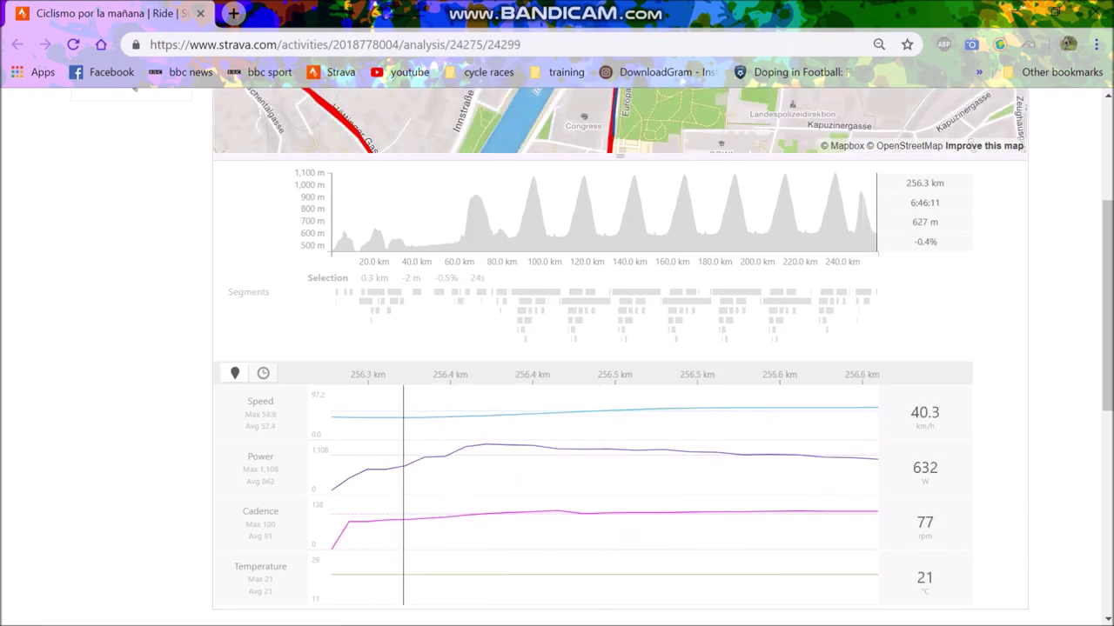
pyautogui.moveTo(360, 487); pyautogui.dragTo(877, 487)
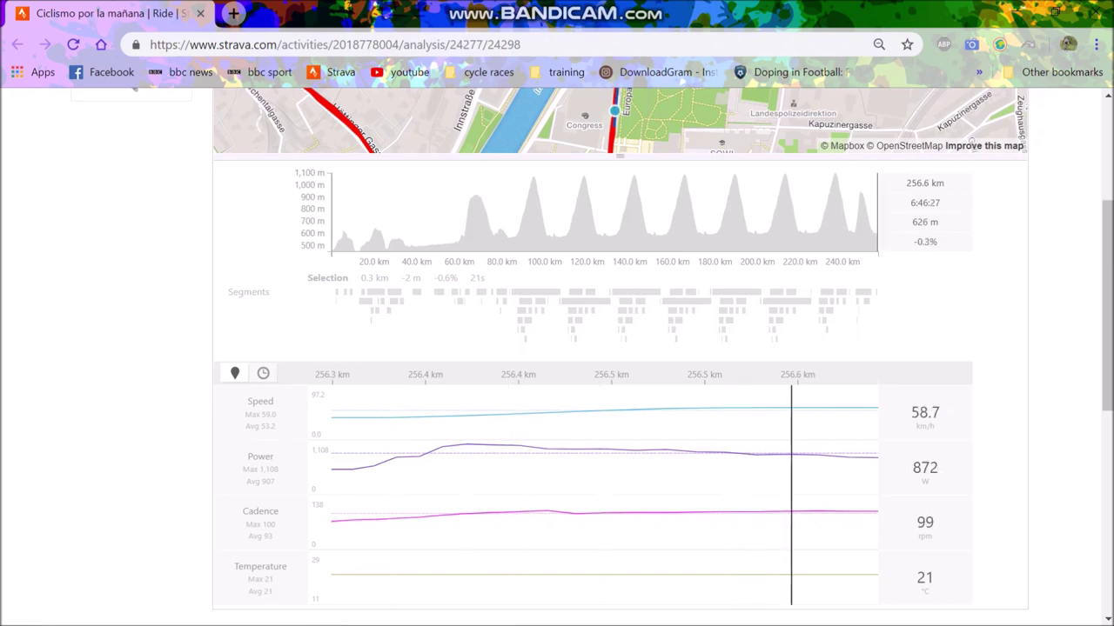
# - Return to the ride overview, open its Strava Labs flybys, and browse the list of athletes
pyautogui.scroll(3, 609, 348)
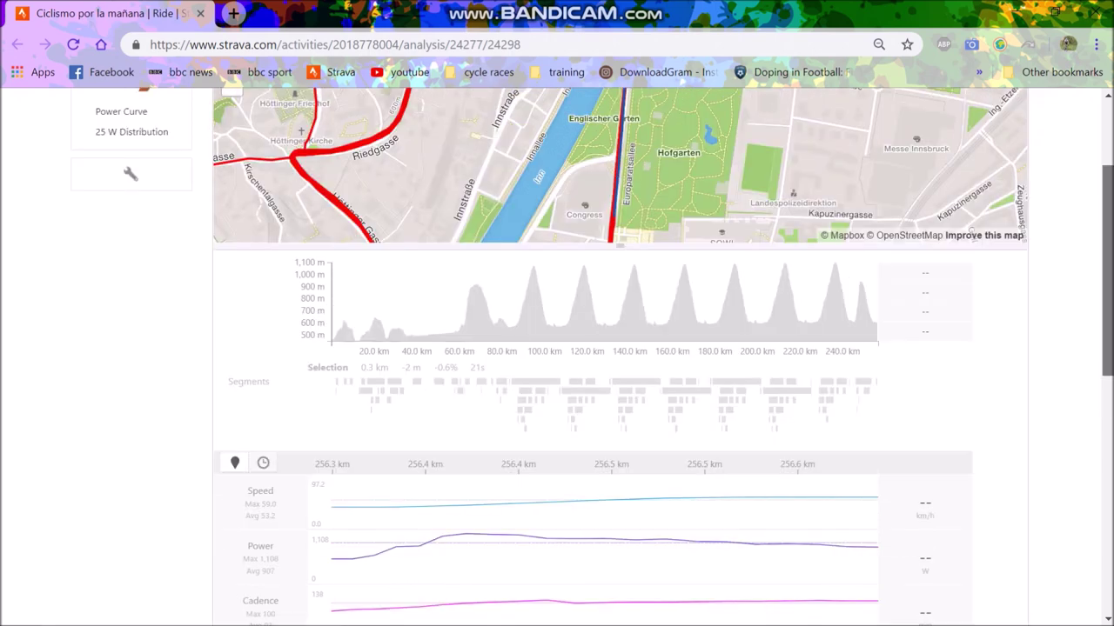
pyautogui.click(113, 175)
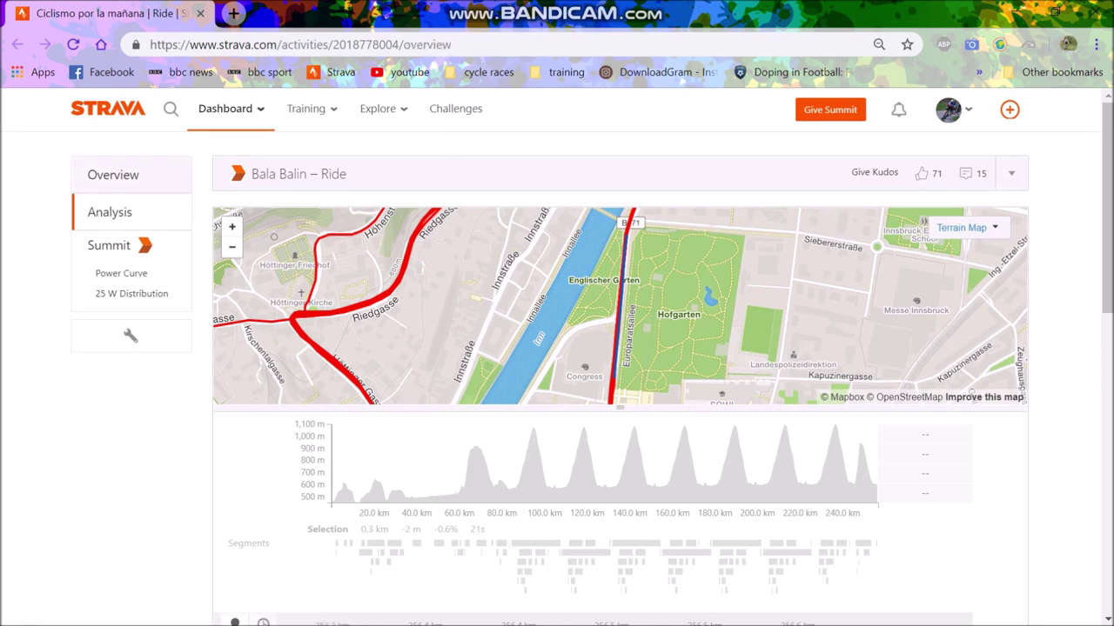
pyautogui.click(258, 363)
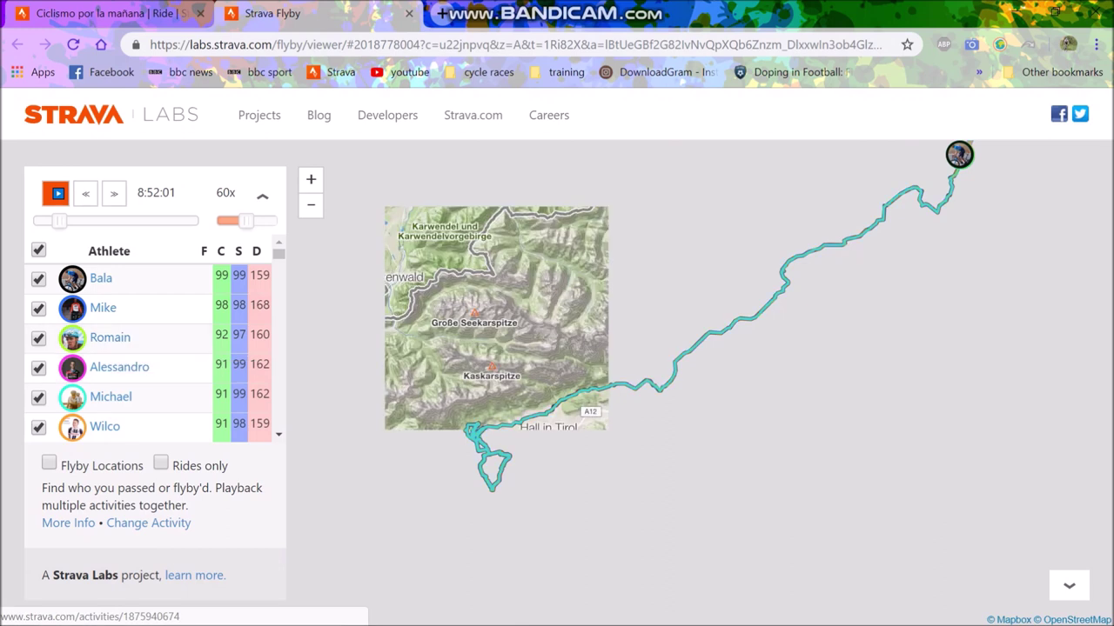
pyautogui.scroll(-5, 119, 366)
pyautogui.scroll(2, 119, 340)
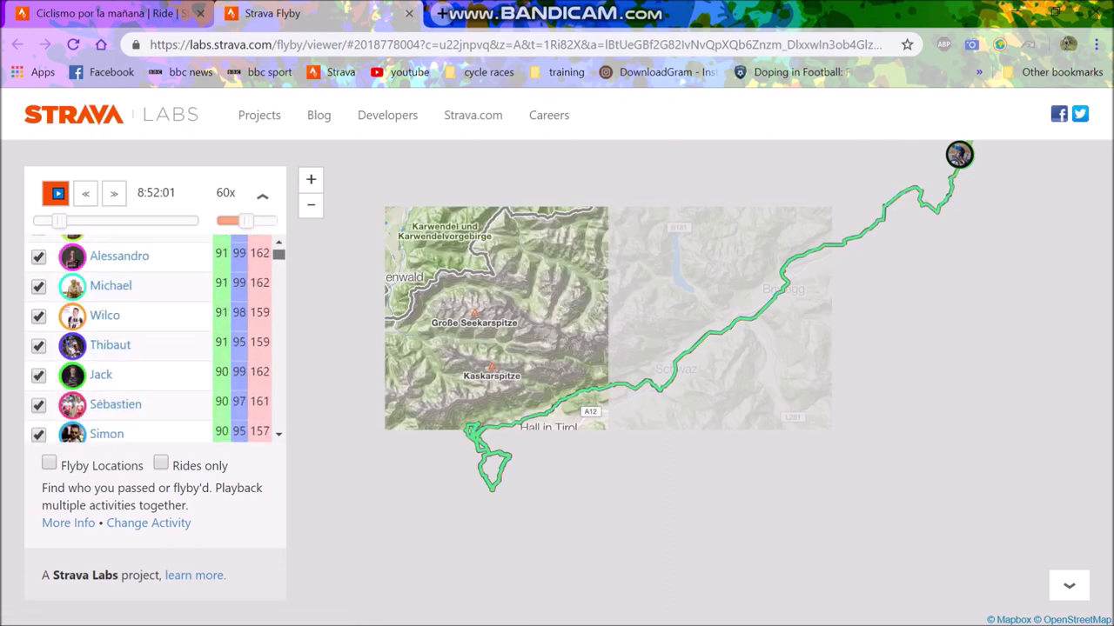
# - Add the unticked athlete with scores 88, 92 and 158 to the flyby comparison and look through the rest of the athlete list
pyautogui.scroll(-5, 119, 339)
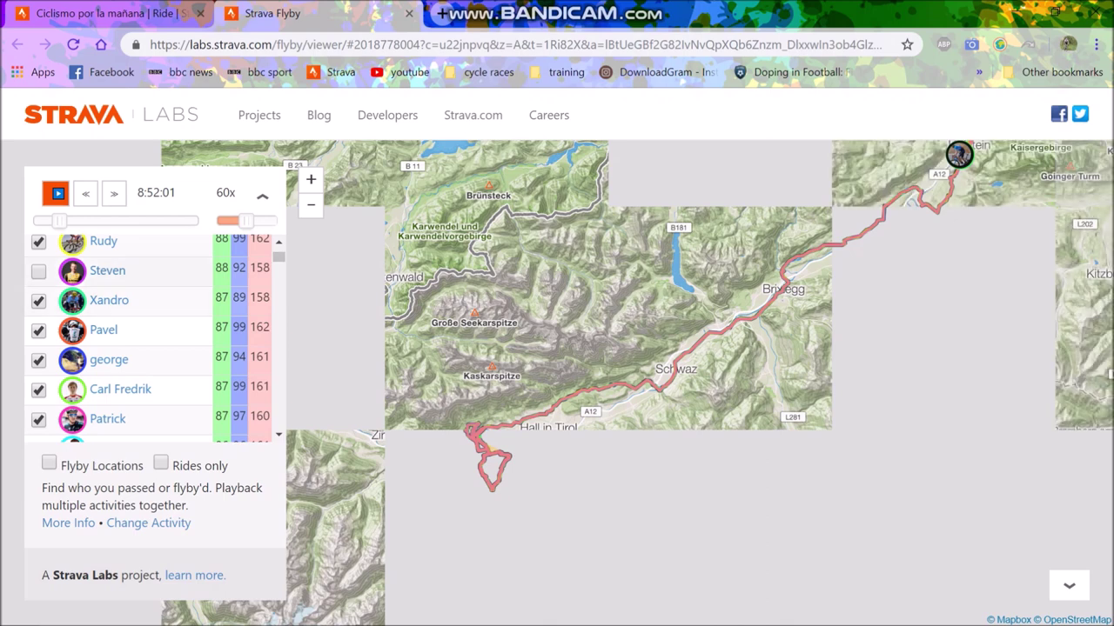
pyautogui.click(39, 272)
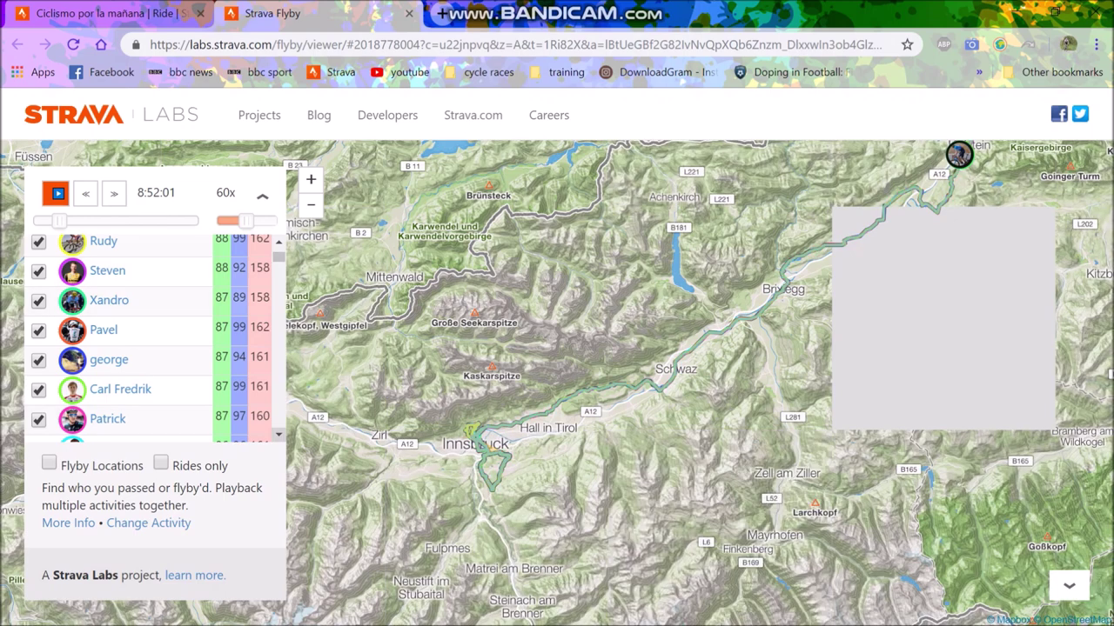
pyautogui.click(278, 435)
pyautogui.scroll(-5, 119, 340)
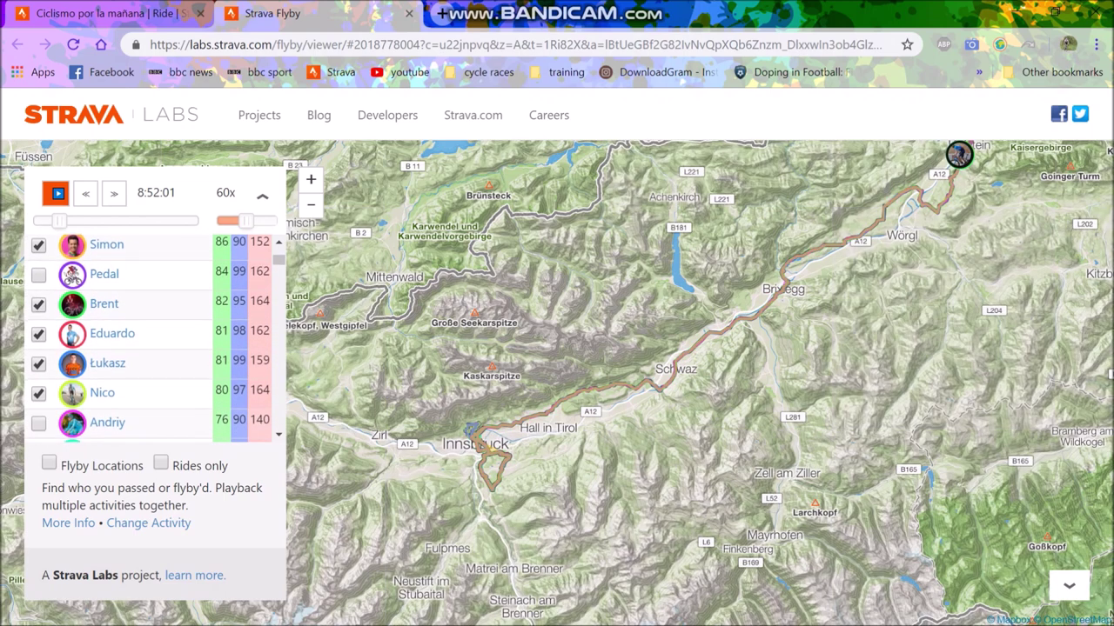
pyautogui.scroll(-1, 120, 340)
pyautogui.scroll(-1, 119, 340)
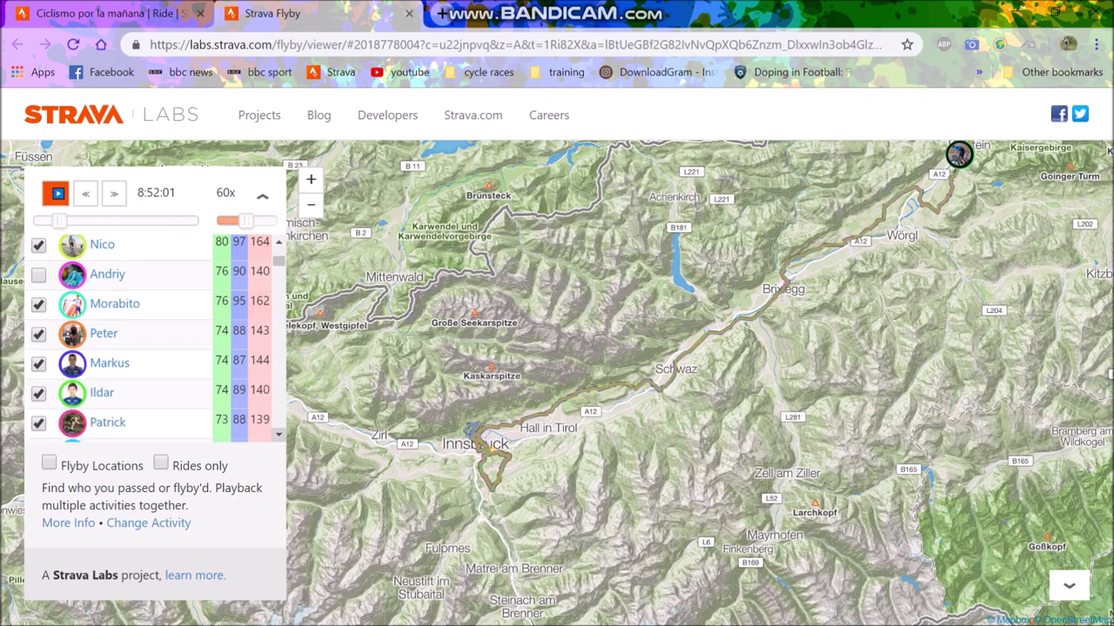
pyautogui.scroll(-8, 119, 339)
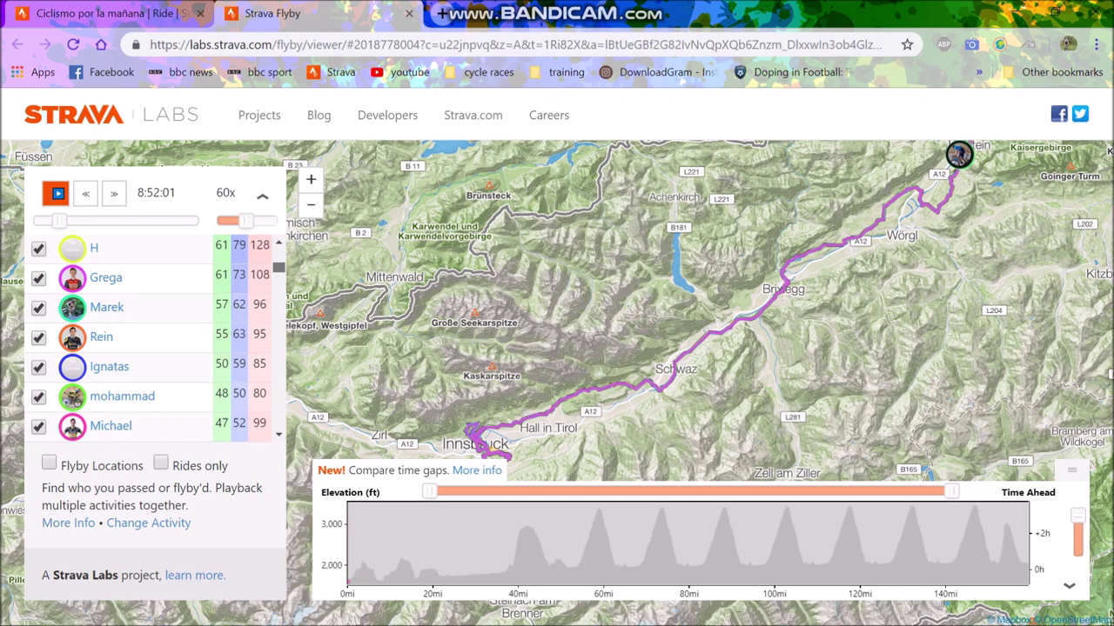
pyautogui.scroll(3, 119, 339)
pyautogui.scroll(3, 119, 339)
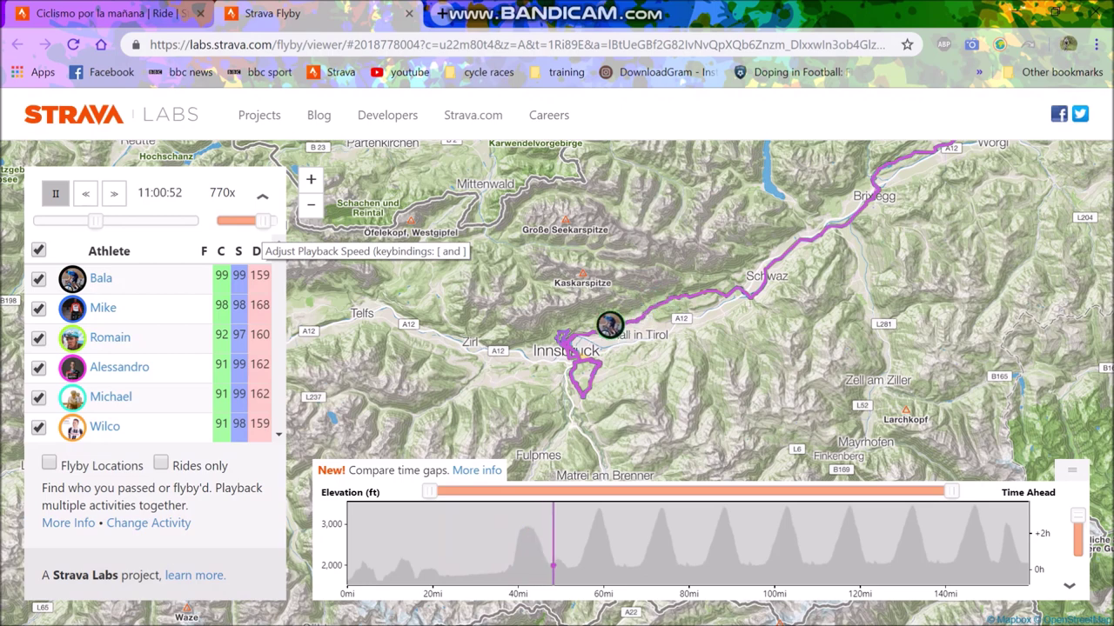
# - Slow the flyby playback to 120x and focus the map on the race circuit south of Innsbruck
pyautogui.moveTo(263, 222); pyautogui.dragTo(258, 222)
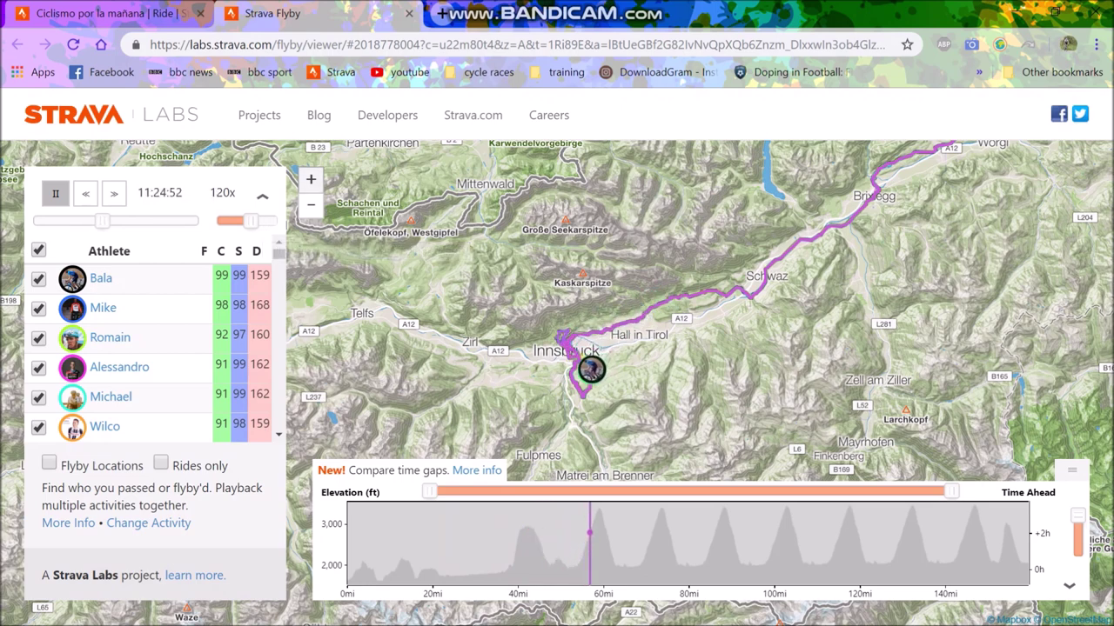
pyautogui.click(311, 180)
pyautogui.moveTo(383, 239); pyautogui.dragTo(312, 206)
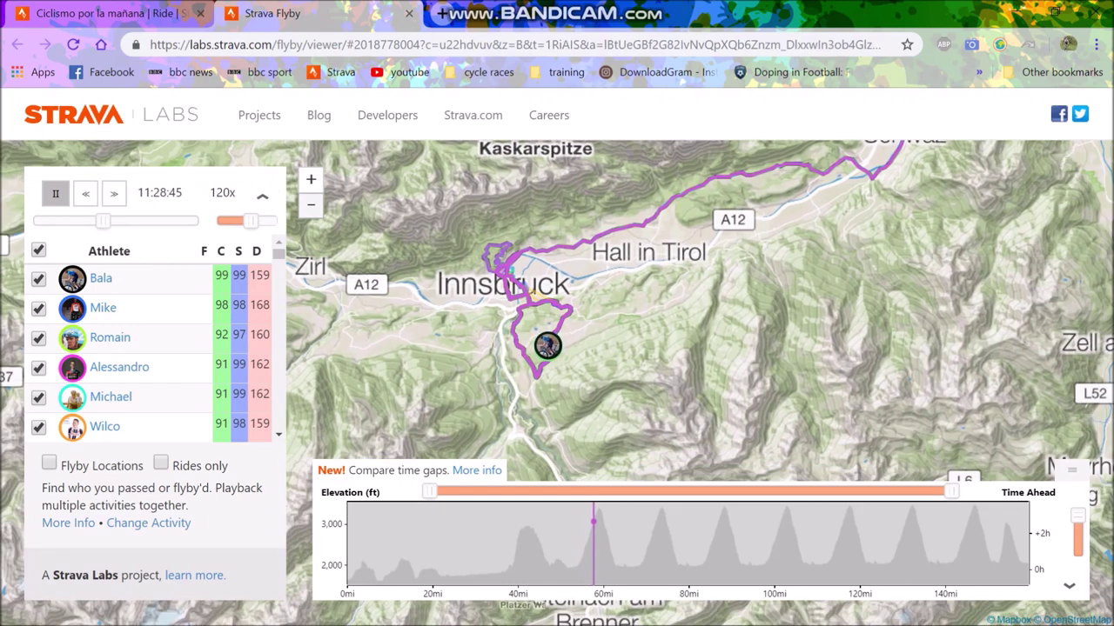
pyautogui.scroll(1, 556, 383)
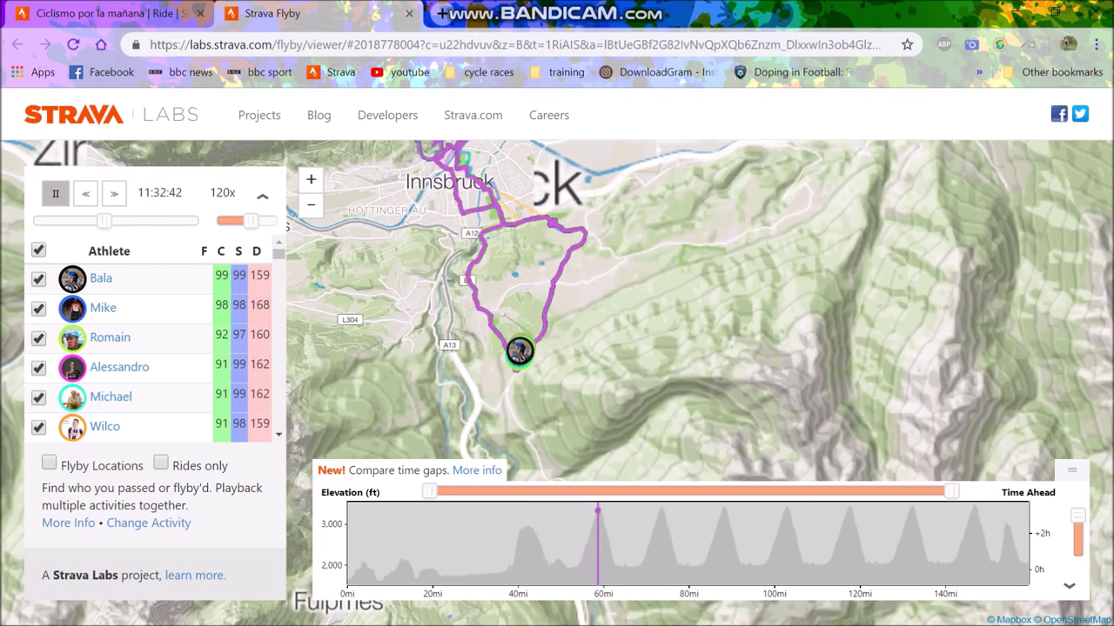
# - Raise the playback speed to 450x to advance through the laps and pause the race at 15:20:25
pyautogui.press(']')
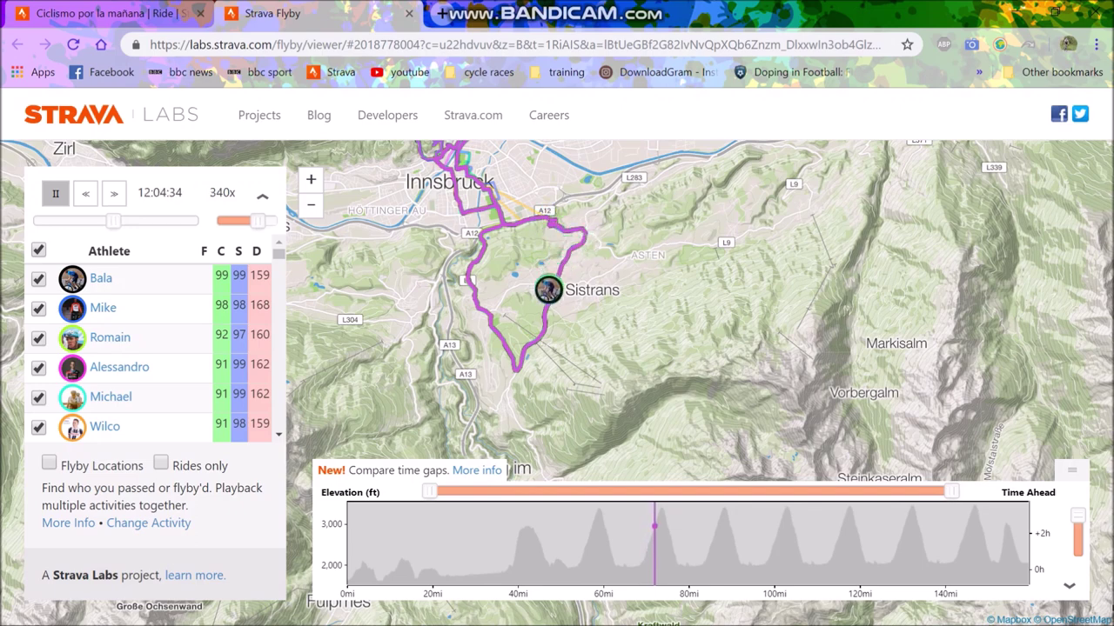
pyautogui.press(']')
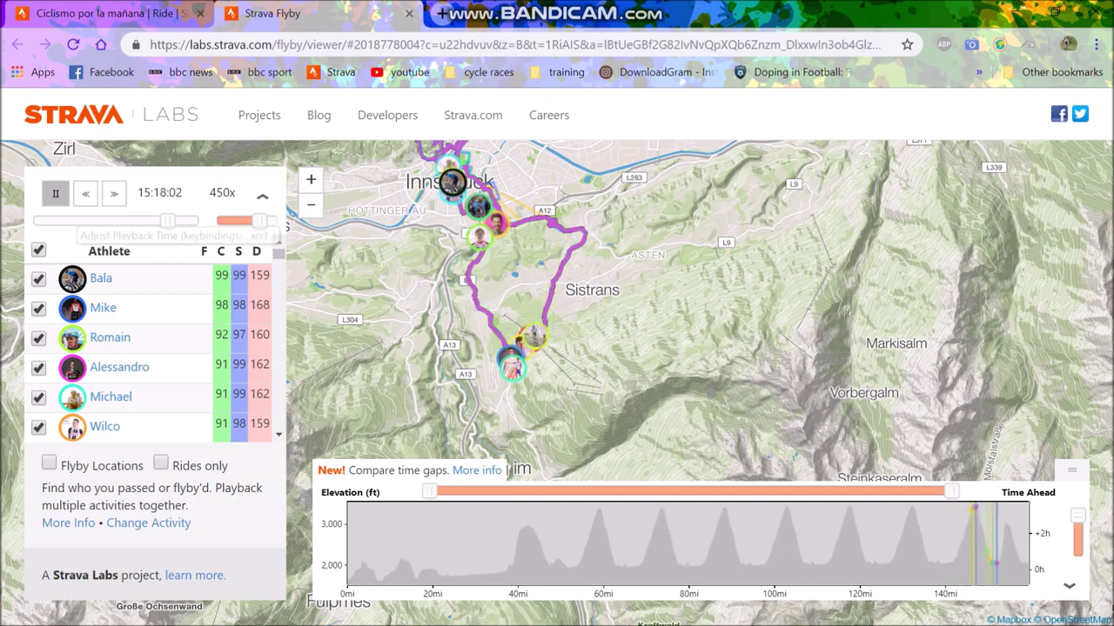
pyautogui.press('space')
# - Focus the map closely on the riders' positions along Schneeburggasse in Hötting
pyautogui.doubleClick(500, 173)
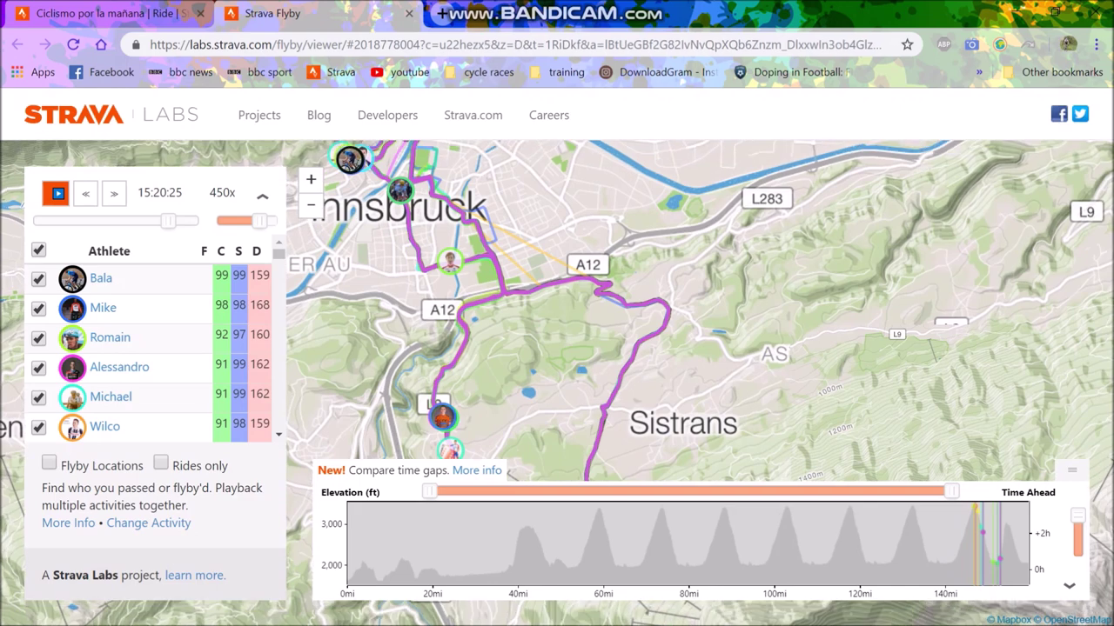
pyautogui.moveTo(501, 173); pyautogui.dragTo(684, 278)
pyautogui.scroll(1, 578, 231)
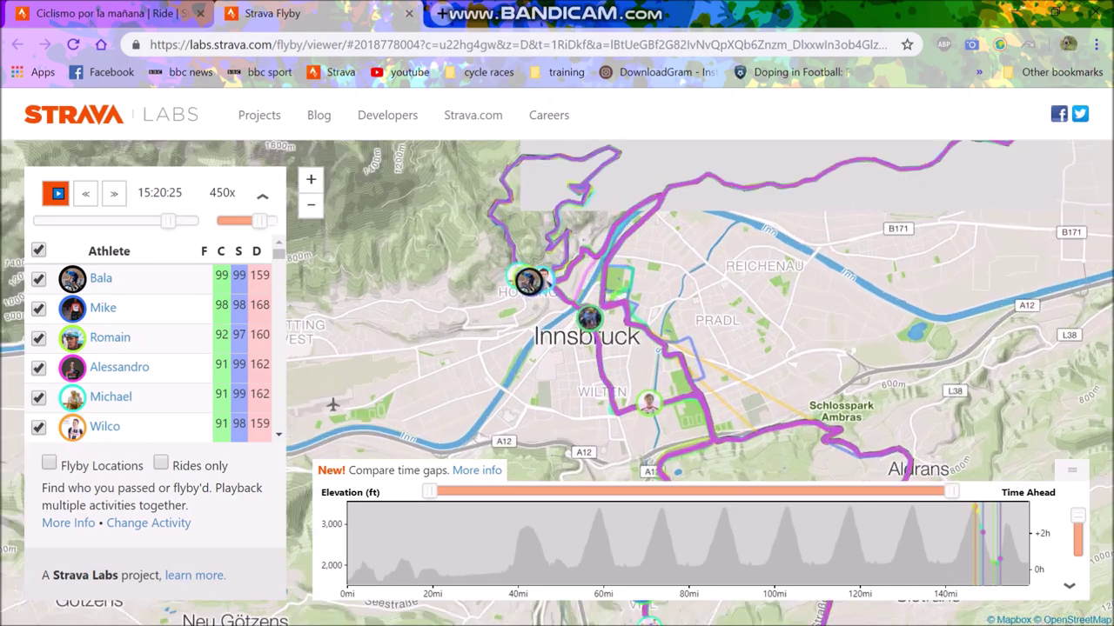
pyautogui.scroll(2, 517, 266)
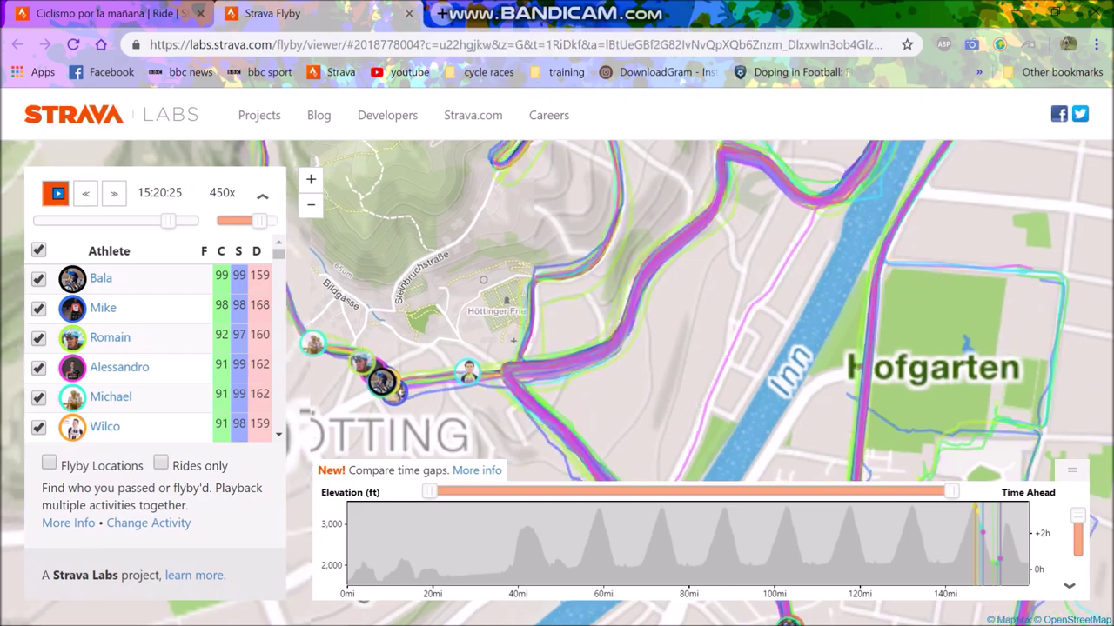
pyautogui.moveTo(517, 266); pyautogui.dragTo(652, 237)
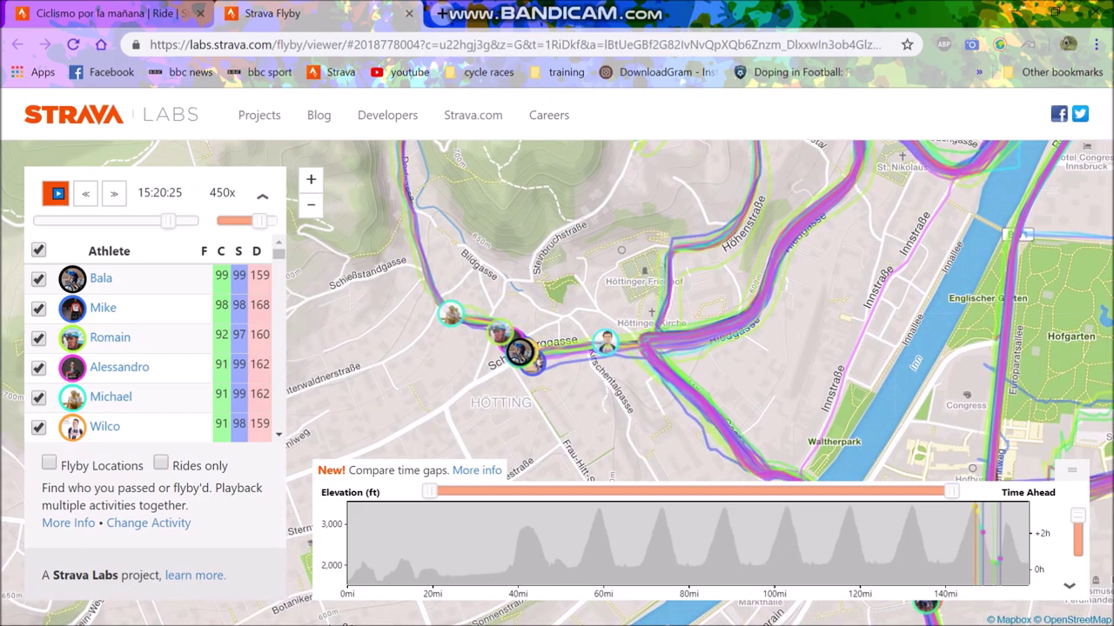
pyautogui.click(110, 338)
pyautogui.hotkey('alt', 'Left')
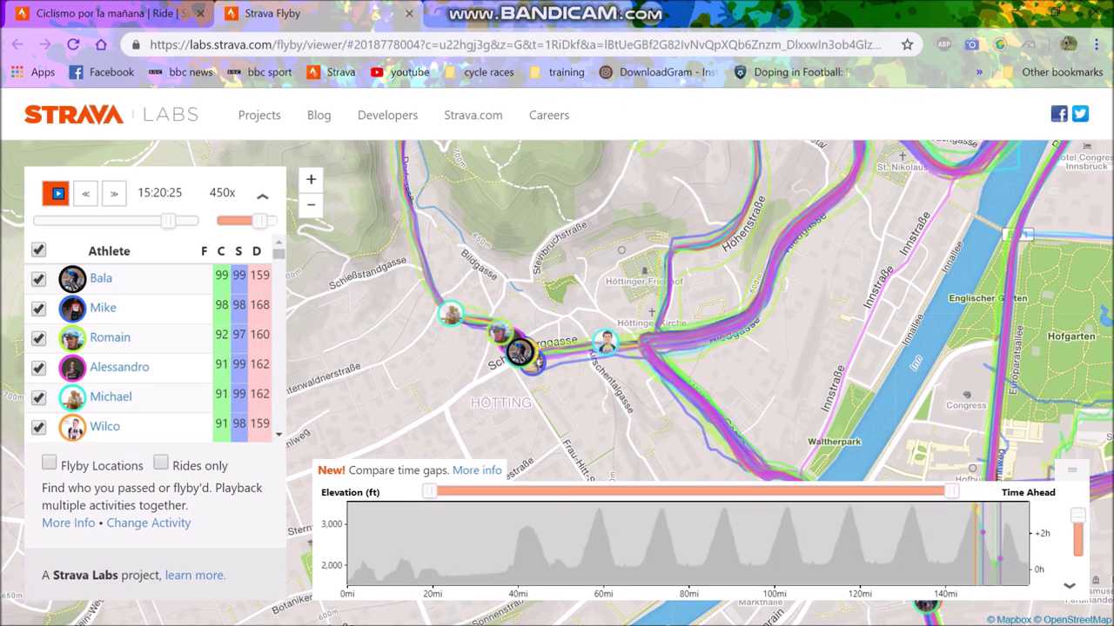
pyautogui.click(311, 179)
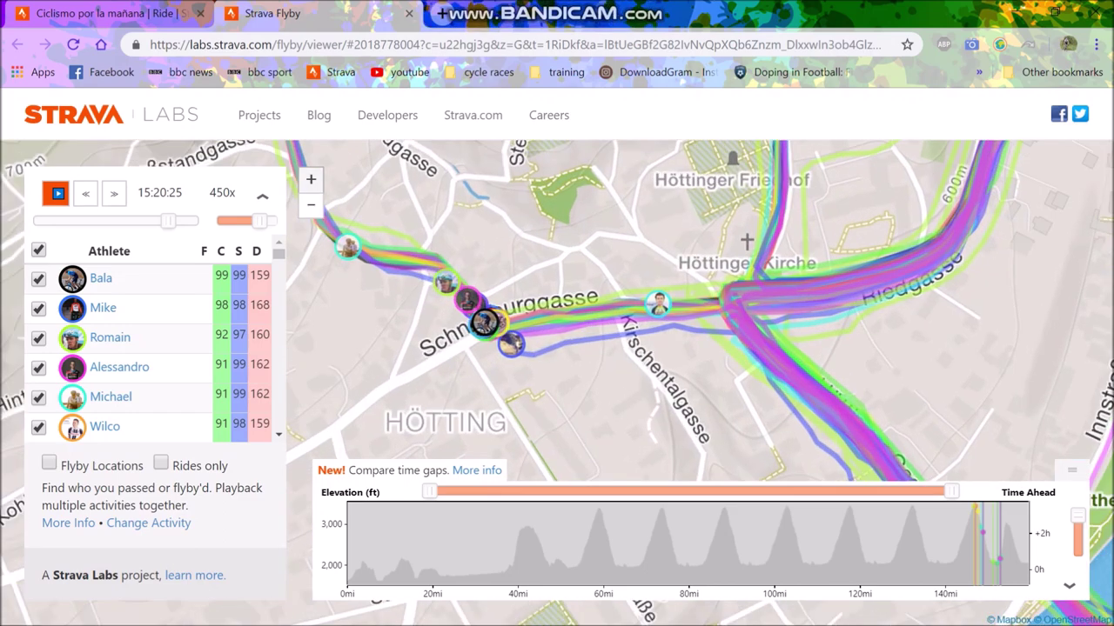
pyautogui.click(311, 180)
pyautogui.moveTo(418, 279); pyautogui.dragTo(550, 267)
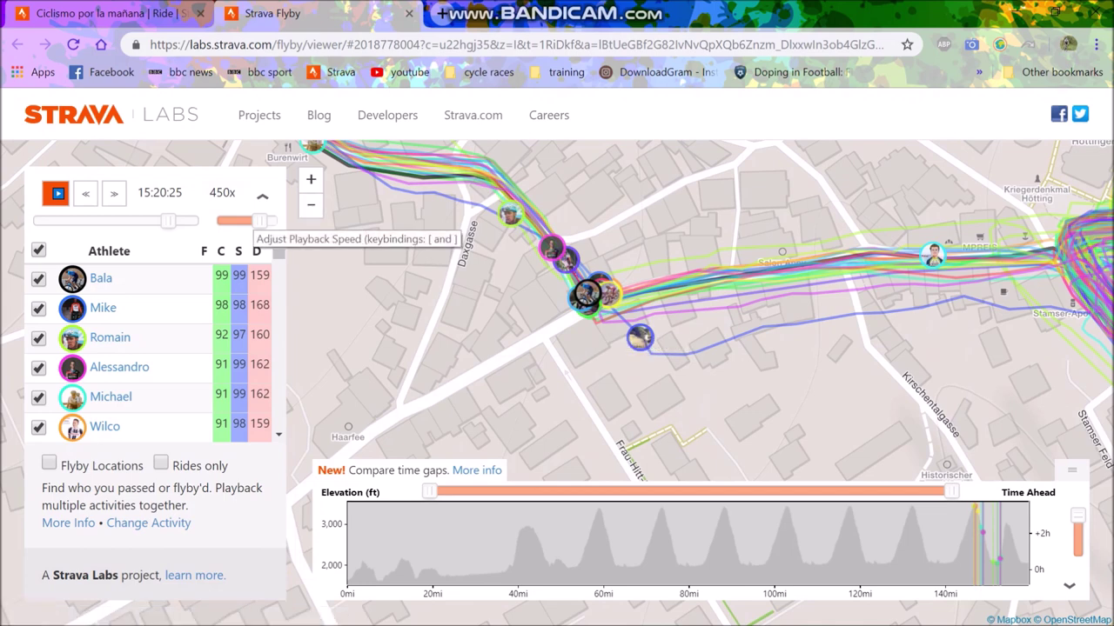
# - Set the playback speed to 35x, play the riders up the final climb and pause at 15:29:34
pyautogui.moveTo(260, 221); pyautogui.dragTo(241, 221)
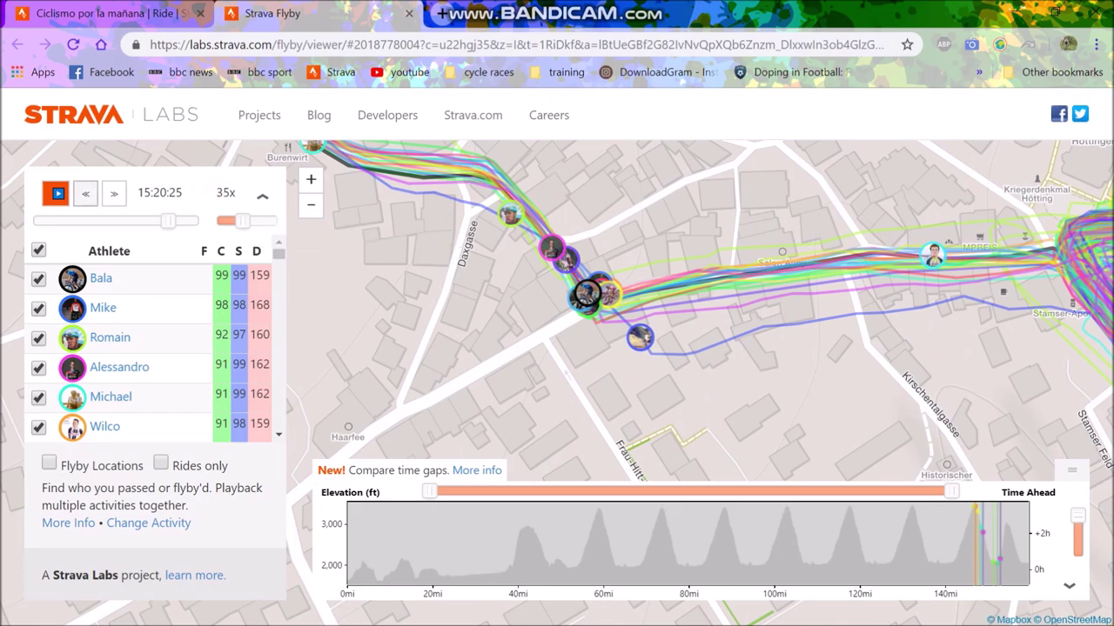
pyautogui.click(57, 193)
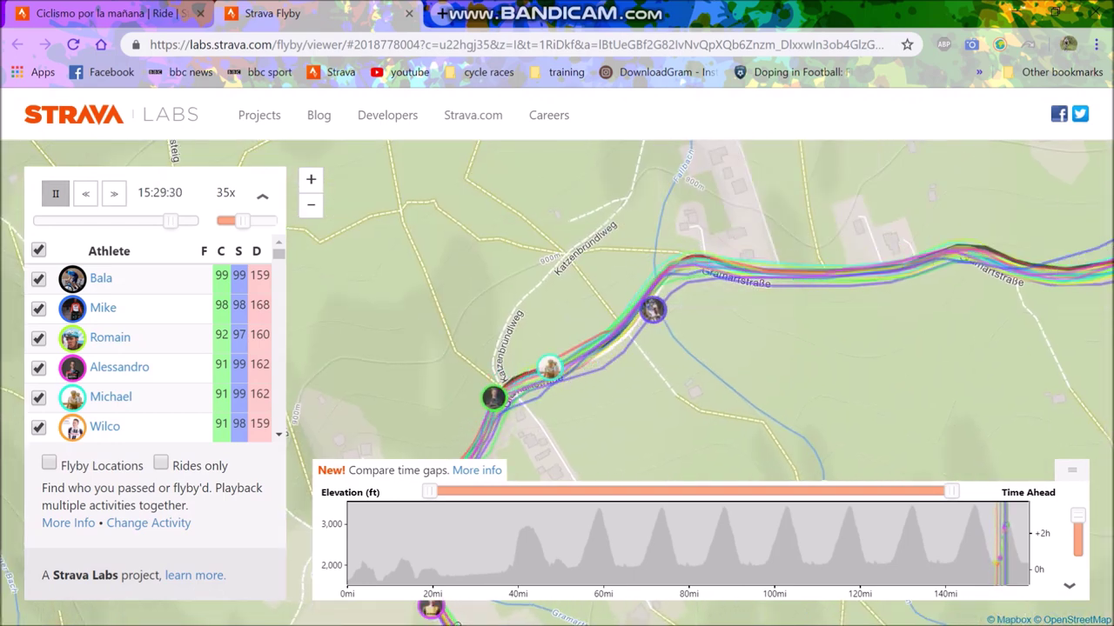
pyautogui.click(56, 193)
# - Widen the map to cover the descent into Innsbruck and resume the playback through to the finish
pyautogui.click(310, 205)
pyautogui.click(311, 206)
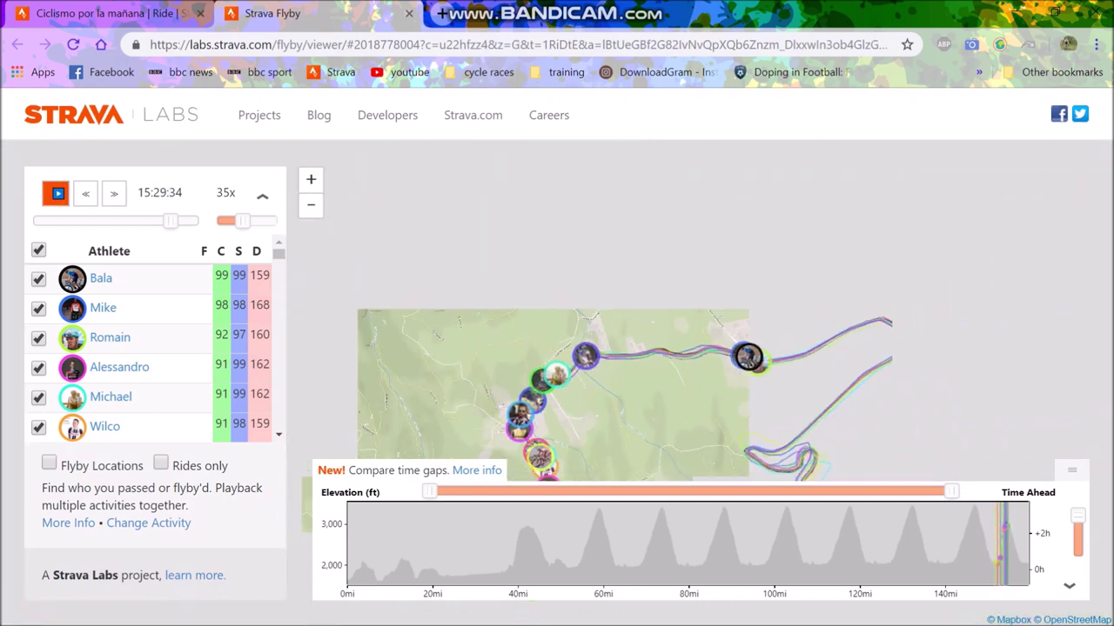
pyautogui.moveTo(696, 348); pyautogui.dragTo(604, 297)
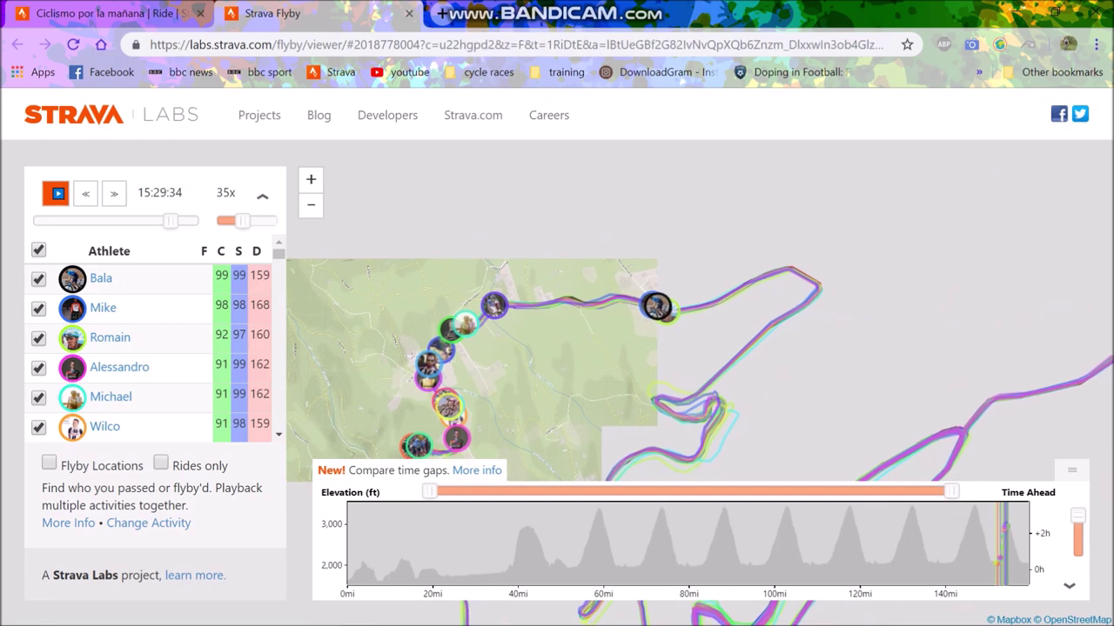
pyautogui.moveTo(696, 348); pyautogui.dragTo(593, 189)
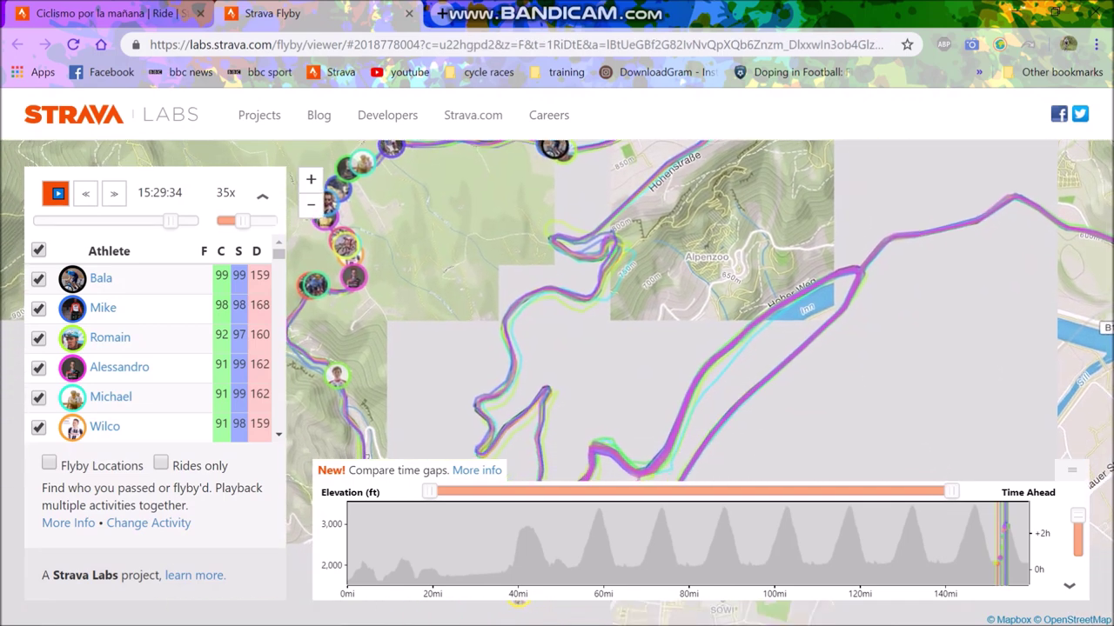
pyautogui.press('space')
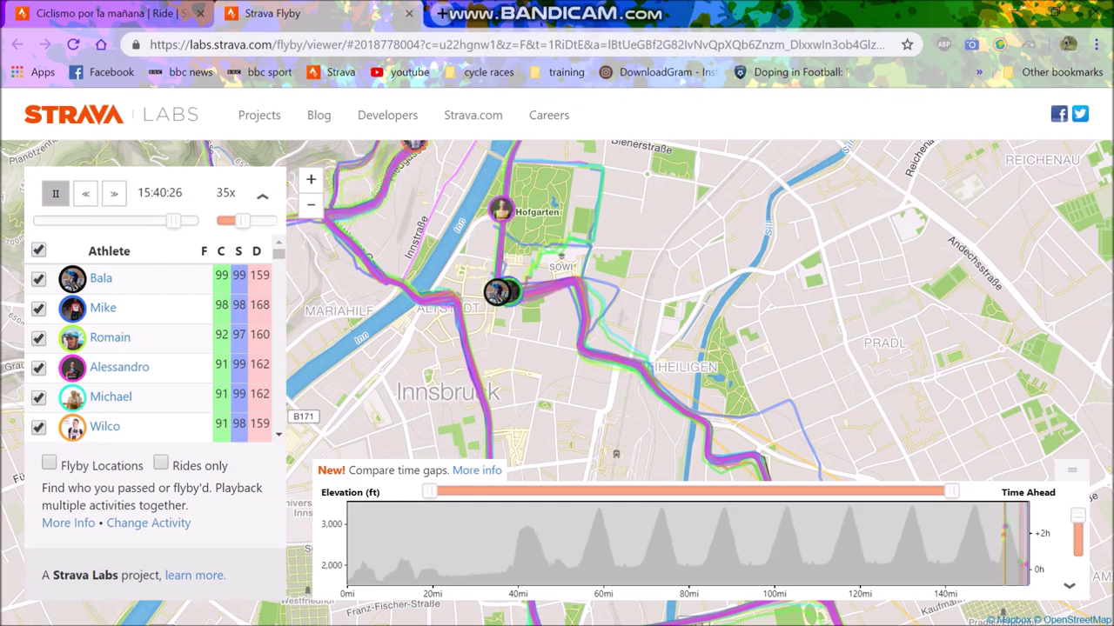
# - Return to the ride's page, open its power curve, and view it in watts per kilogram before restoring watts
pyautogui.hotkey('ctrl', 'Tab')
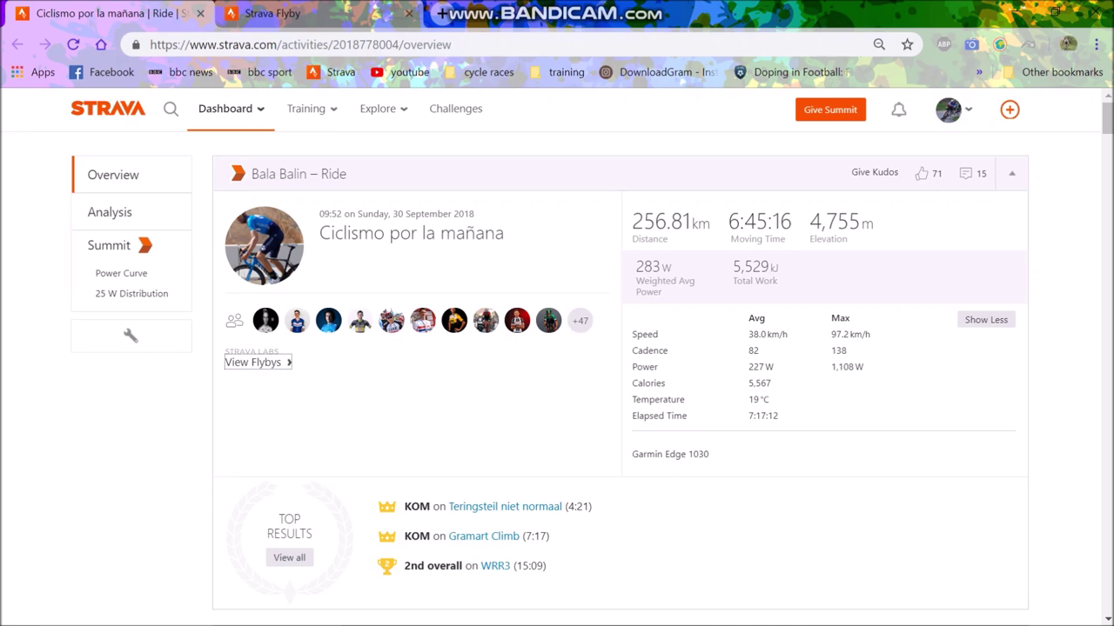
pyautogui.click(121, 273)
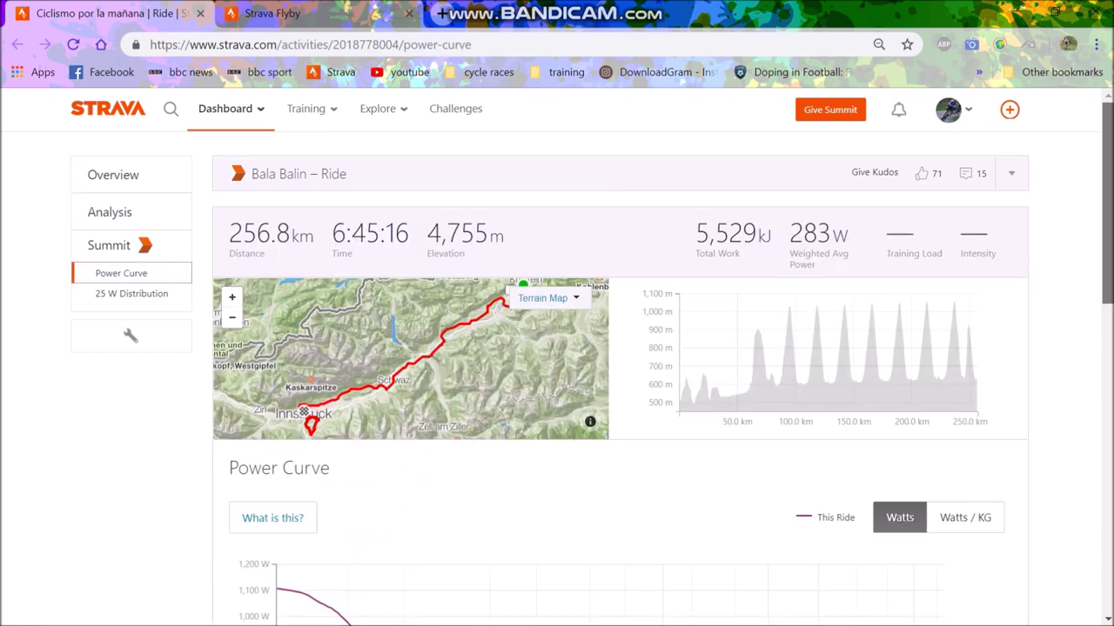
pyautogui.scroll(-5, 557, 348)
pyautogui.scroll(1, 556, 348)
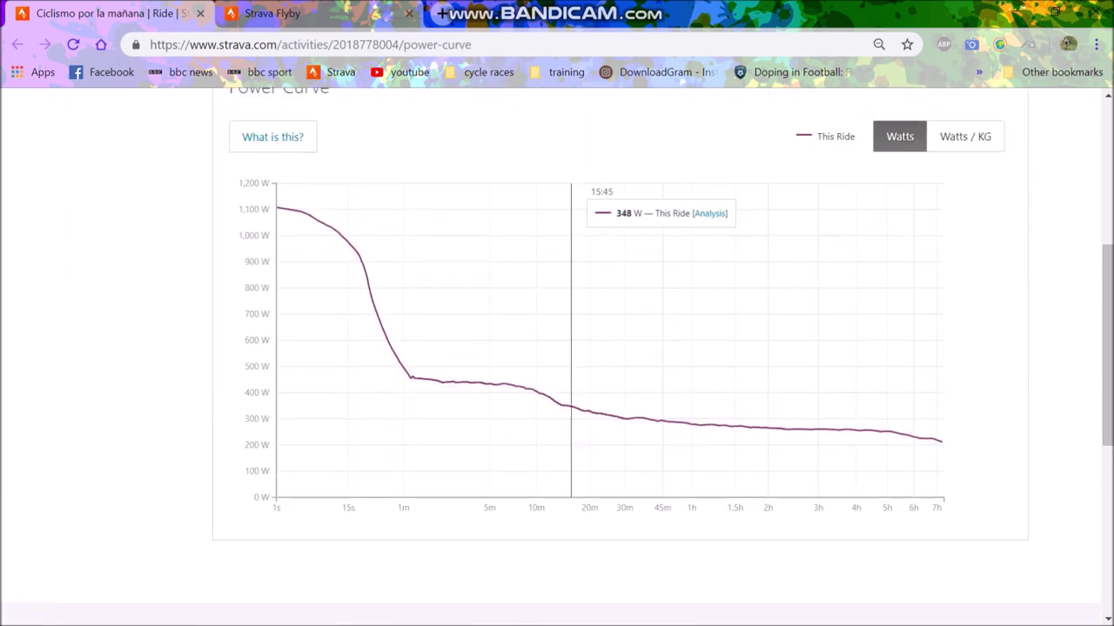
pyautogui.click(965, 137)
pyautogui.click(900, 136)
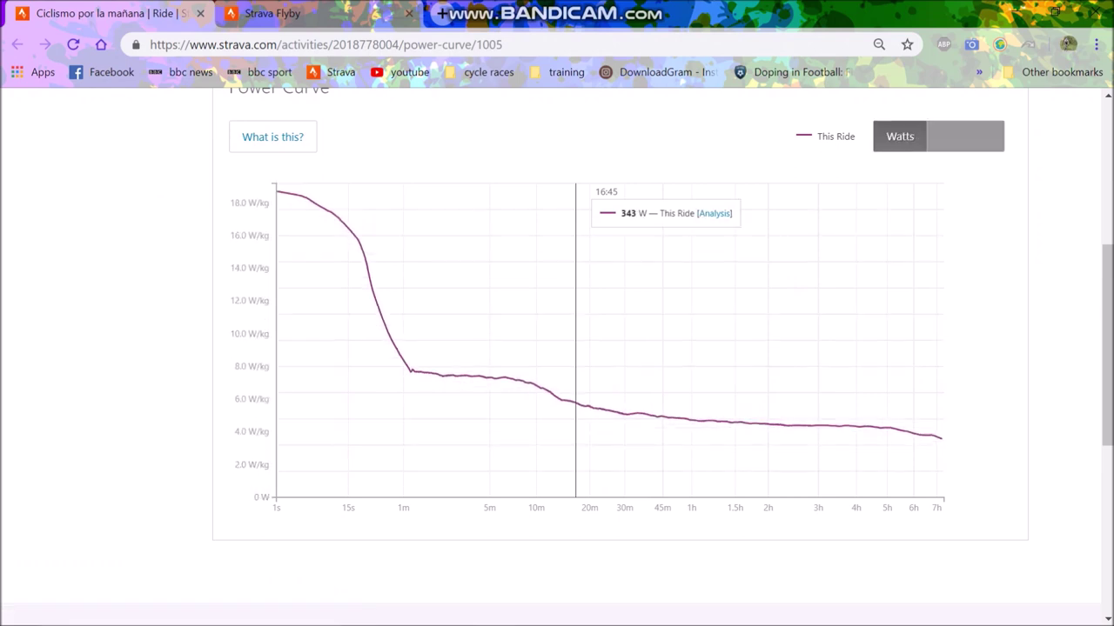
# - Clear the 16:45 selection on the power curve and select the 9:45 effort to show its location and elevation profile
pyautogui.scroll(1, 900, 137)
pyautogui.scroll(1, 575, 392)
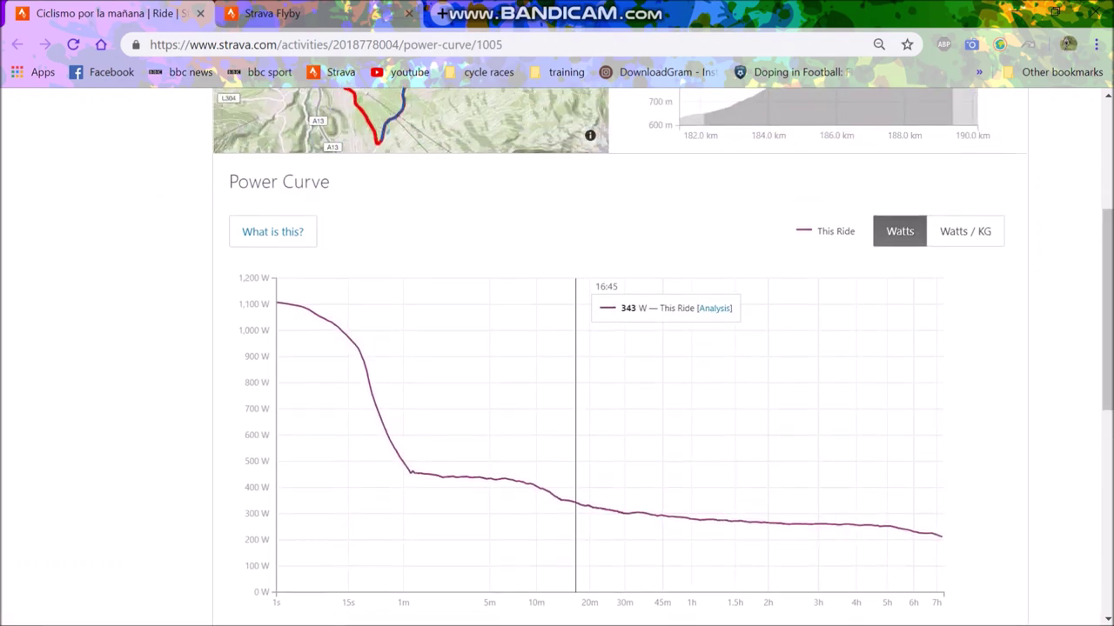
pyautogui.click(529, 418)
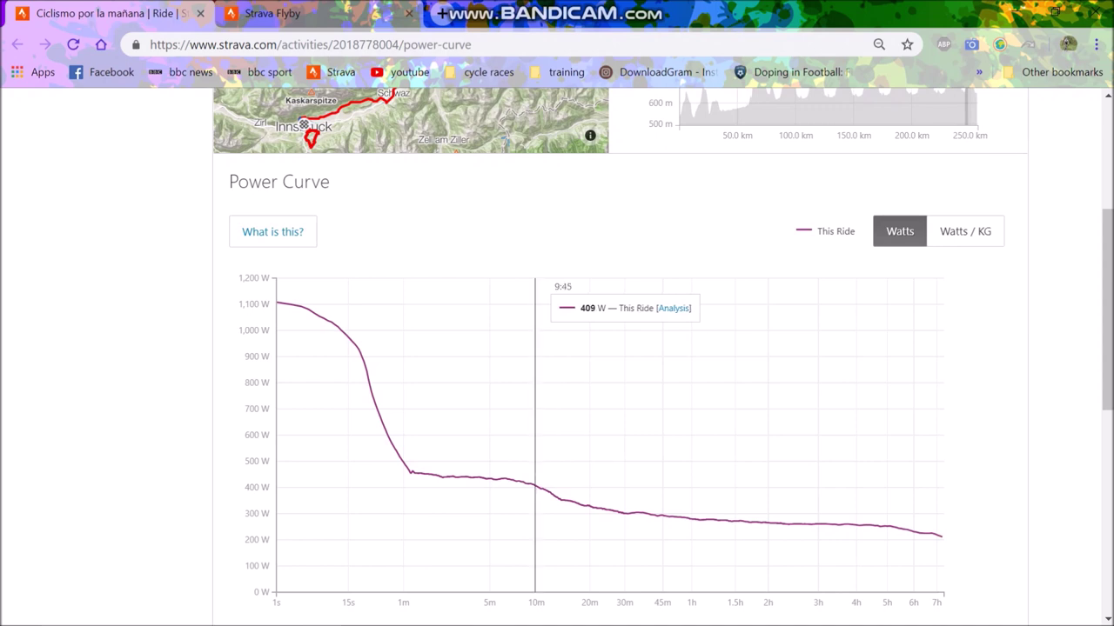
pyautogui.click(535, 418)
pyautogui.scroll(3, 535, 418)
pyautogui.scroll(-1, 536, 418)
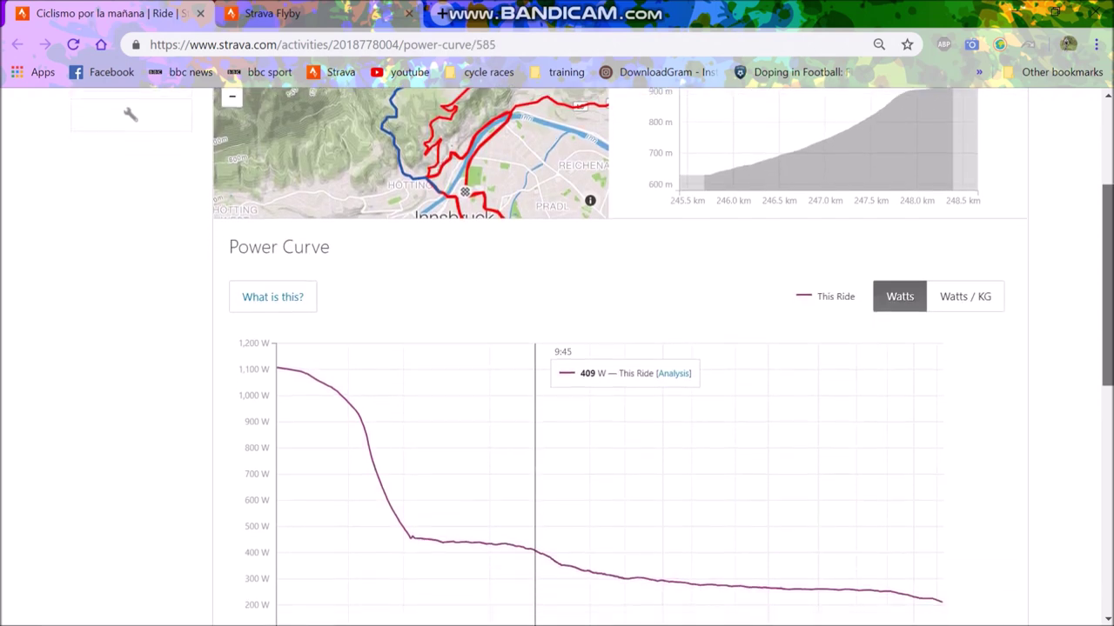
# - View the 9:45 effort in watts per kilogram and switch the power curve back to watts
pyautogui.scroll(1, 535, 392)
pyautogui.click(965, 312)
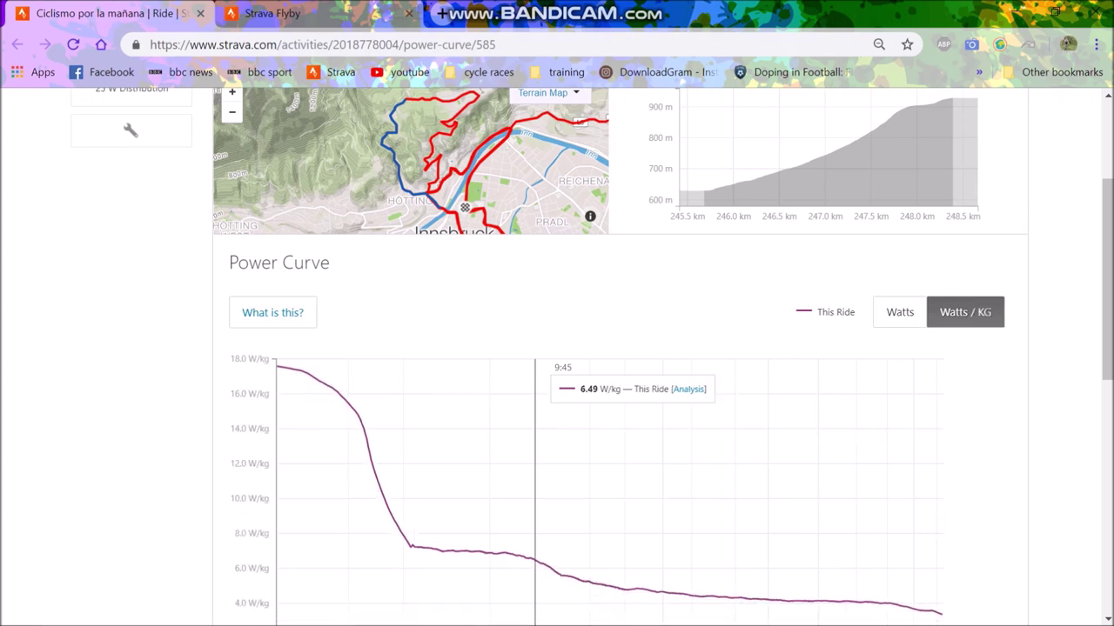
pyautogui.click(900, 312)
pyautogui.scroll(1, 900, 313)
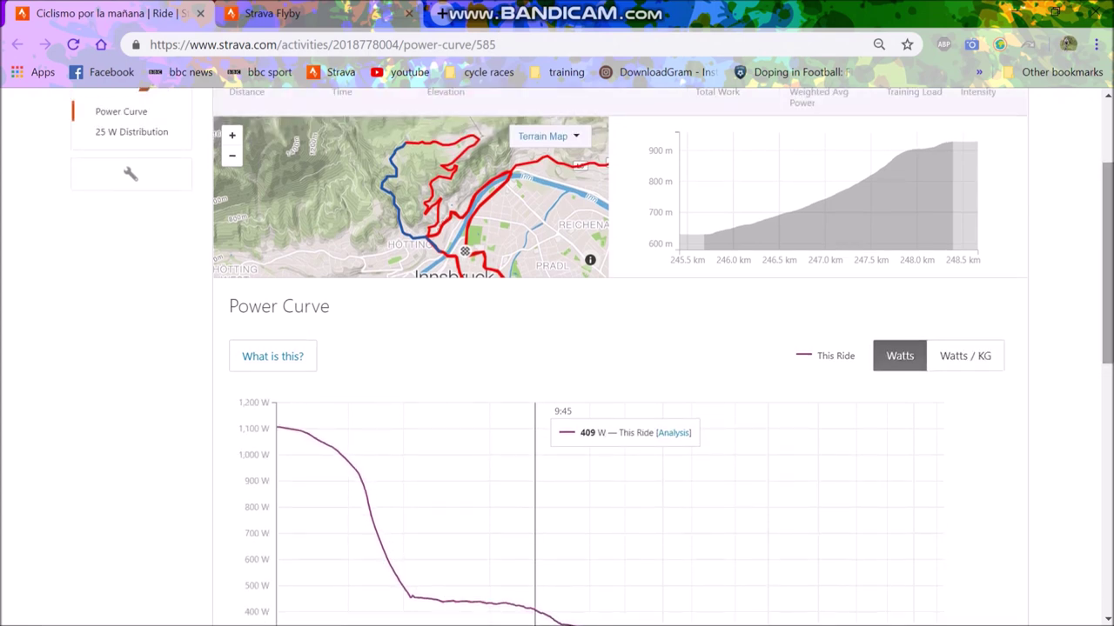
pyautogui.scroll(-1, 535, 392)
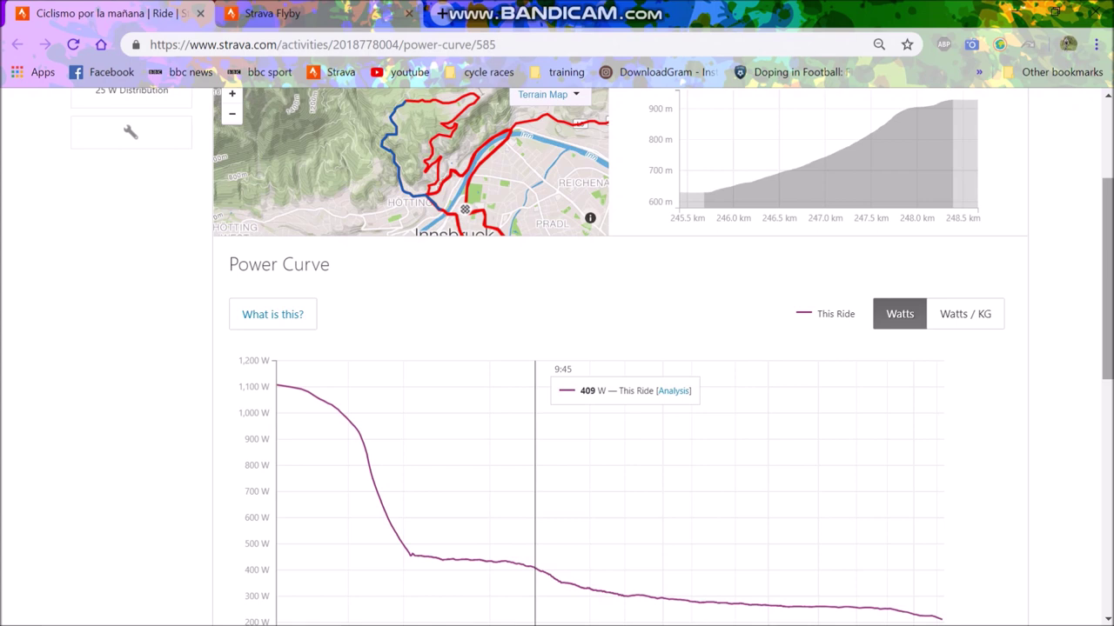
pyautogui.moveTo(1108, 280); pyautogui.dragTo(1108, 293)
pyautogui.scroll(2, 557, 348)
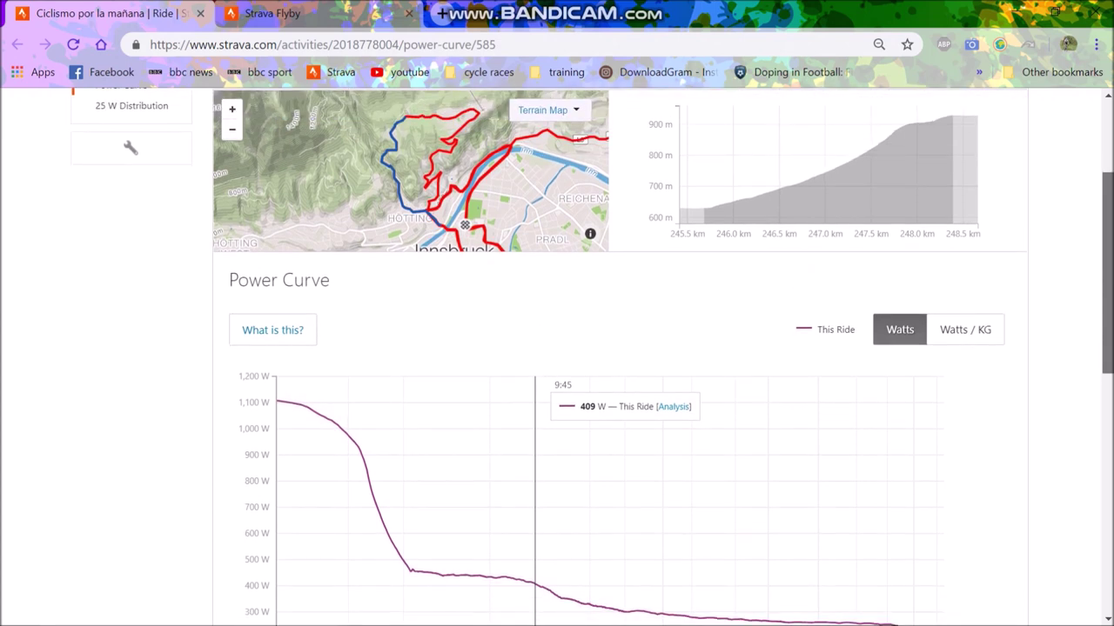
pyautogui.scroll(-1, 557, 348)
pyautogui.scroll(-1, 557, 348)
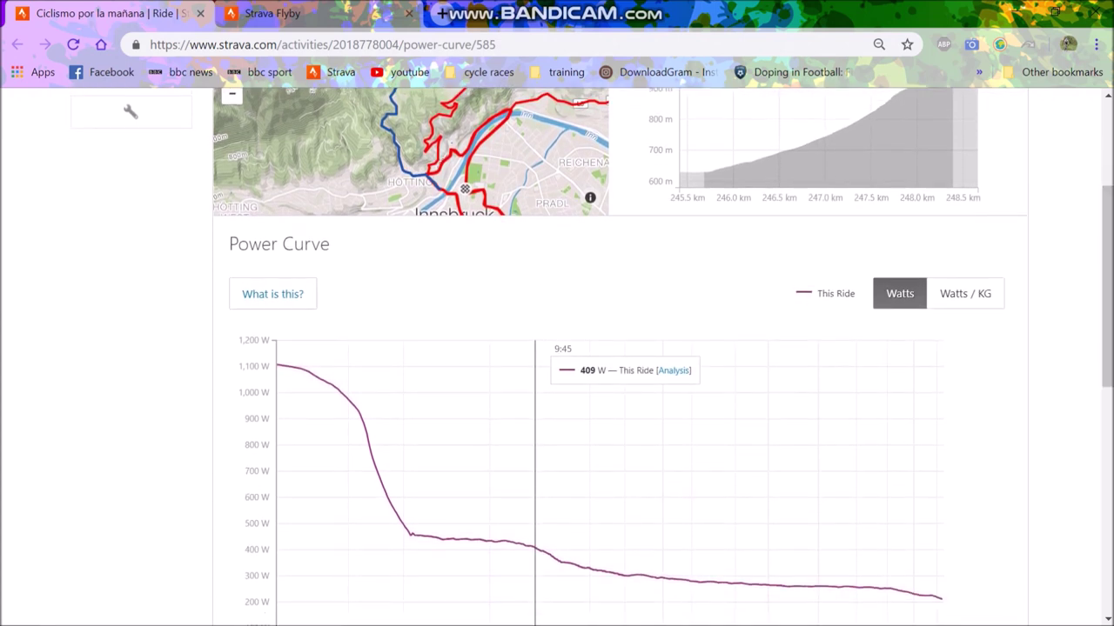
pyautogui.scroll(1, 557, 348)
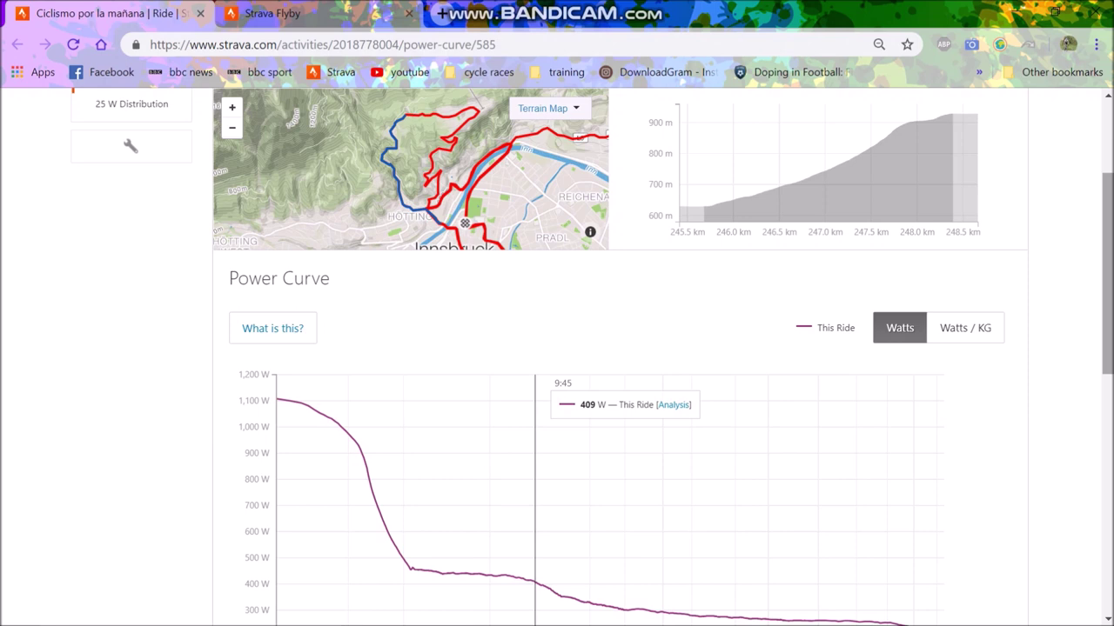
pyautogui.moveTo(1107, 273)
pyautogui.mouseDown()
pyautogui.moveTo(1108, 256)
pyautogui.moveTo(1108, 291)
pyautogui.moveTo(1107, 267)
pyautogui.mouseUp()
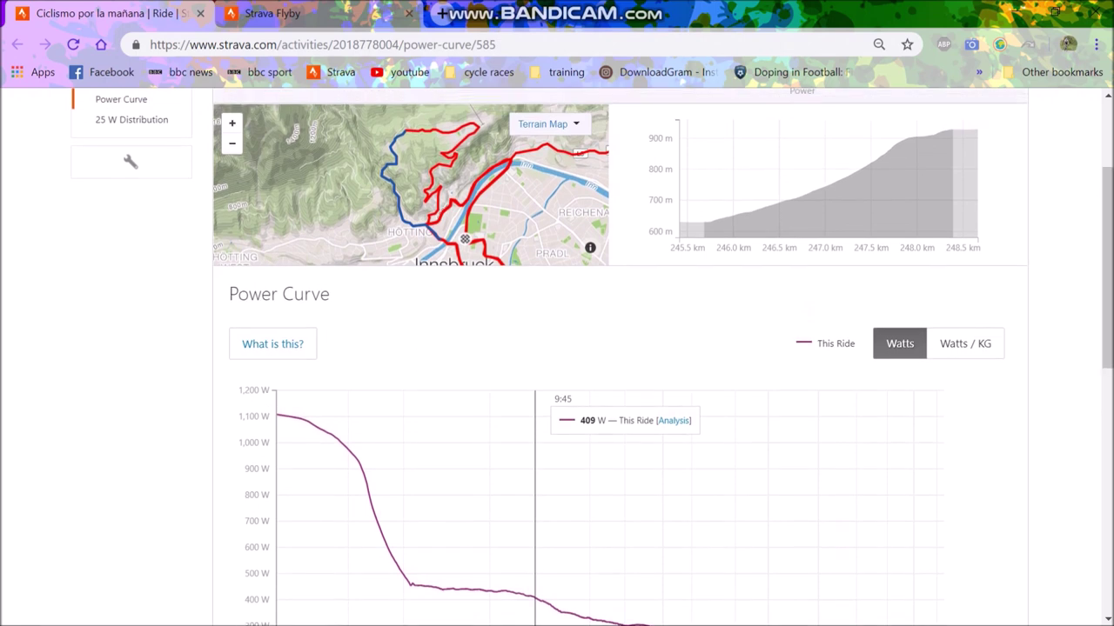